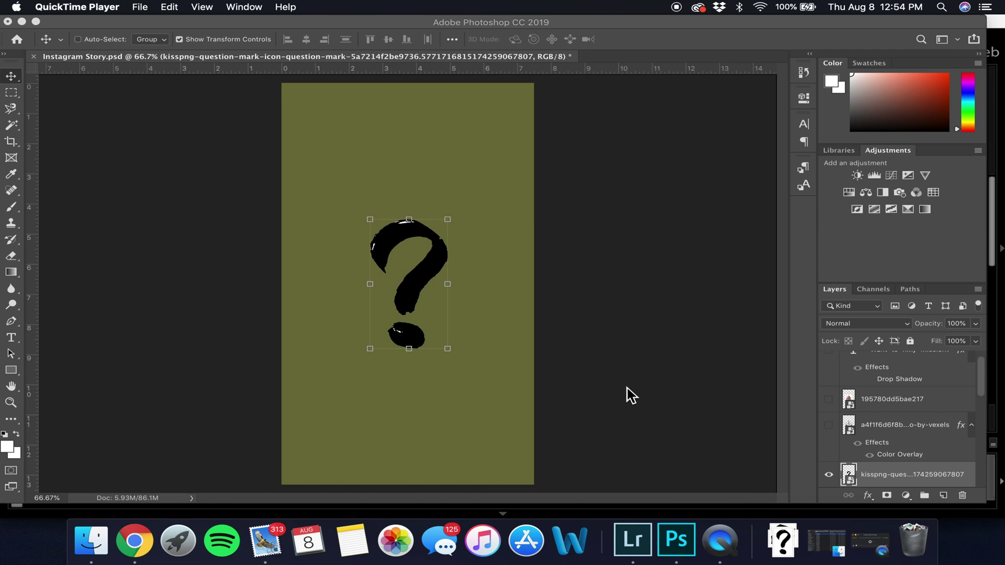
- Bring Photoshop forward and start a new document, clearing the default preset name
{"action": "left_click", "coordinate": [137, 7]}
{"action": "left_click", "coordinate": [82, 118]}
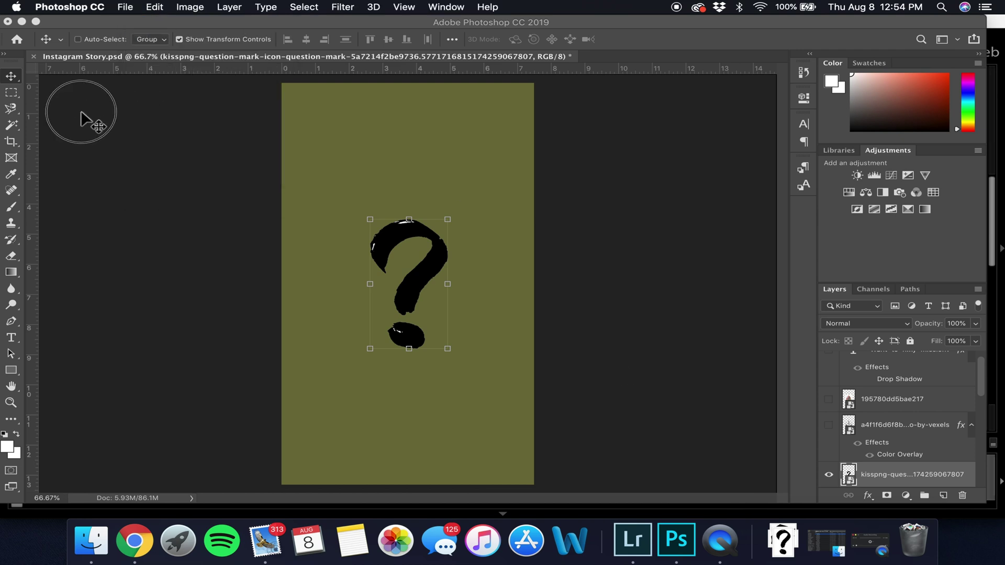
{"action": "left_click", "coordinate": [125, 7]}
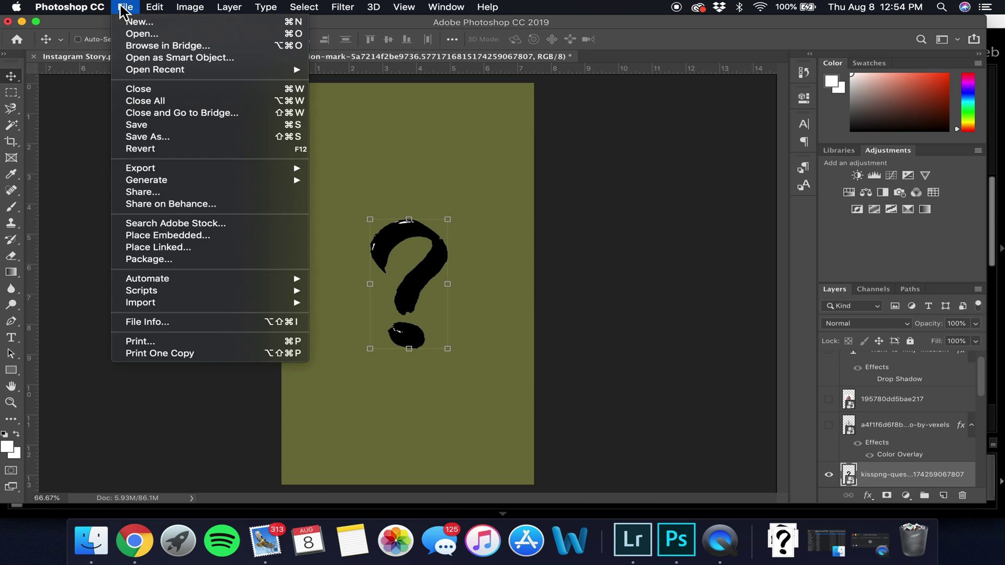
{"action": "left_click", "coordinate": [140, 22]}
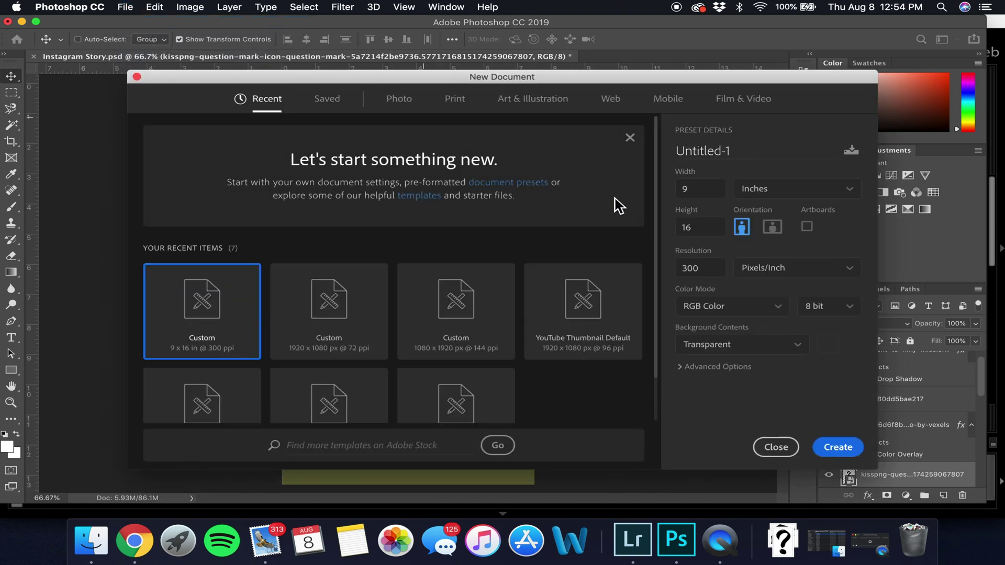
{"action": "left_click_drag", "start_coordinate": [730, 152], "coordinate": [639, 142]}
{"action": "key", "text": "BackSpace"}
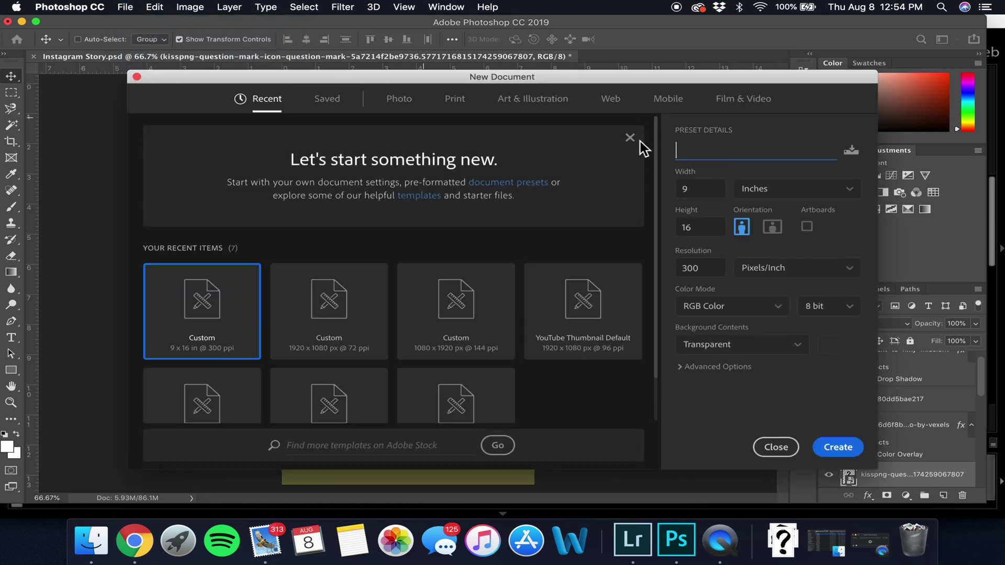
- Name it 'YouTube Channel Art' and create the 9x16 in, 300 ppi transparent document
{"action": "type", "text": "YouTube Channel Art"}
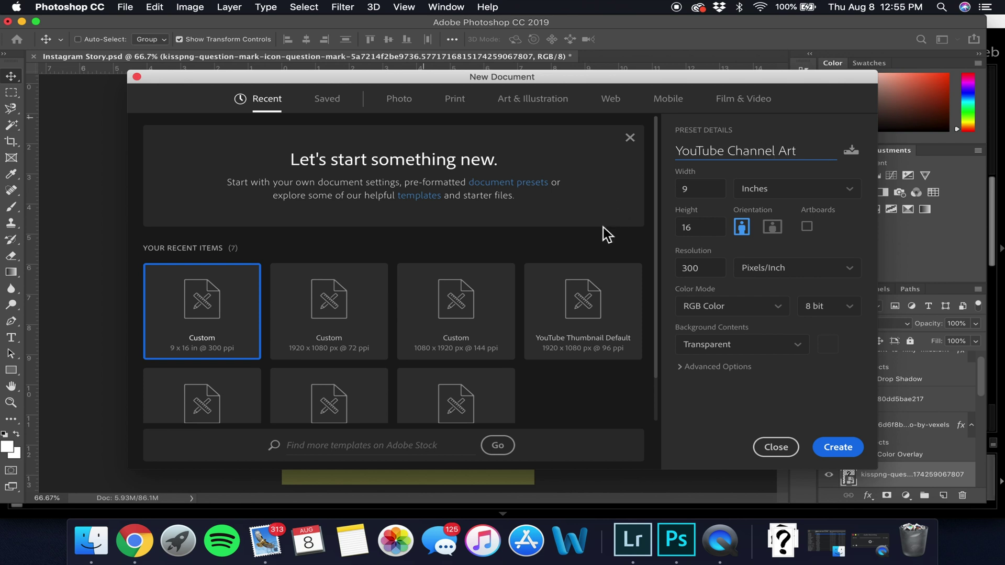
{"action": "scroll", "coordinate": [602, 230], "scroll_direction": "down", "scroll_amount": 3}
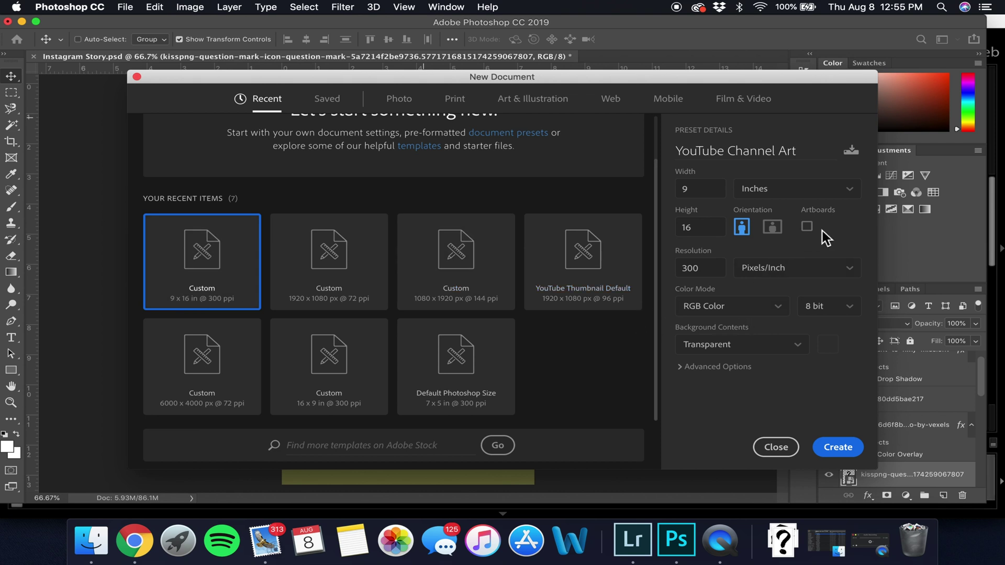
{"action": "left_click", "coordinate": [839, 445]}
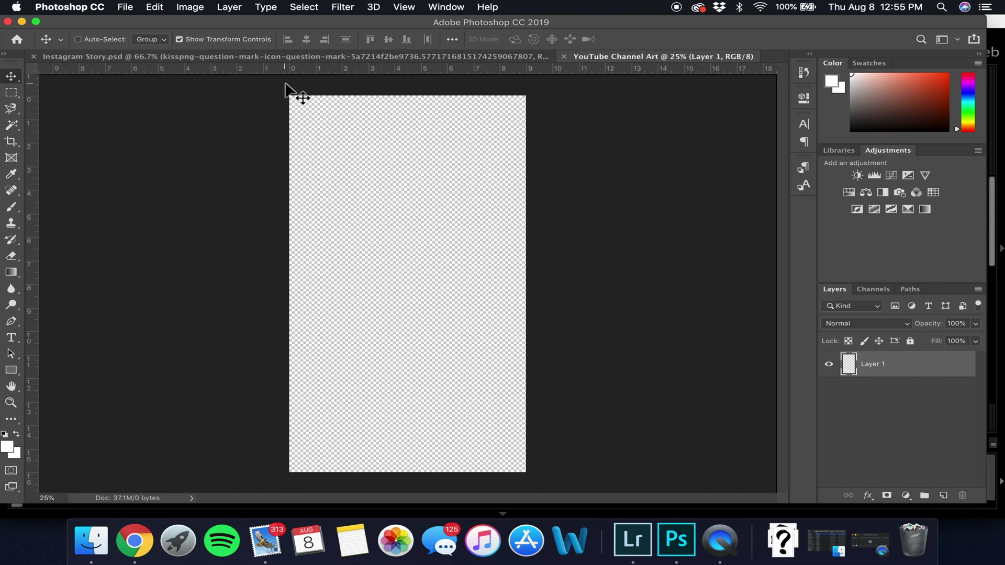
{"action": "left_click_drag", "start_coordinate": [278, 99], "coordinate": [543, 392]}
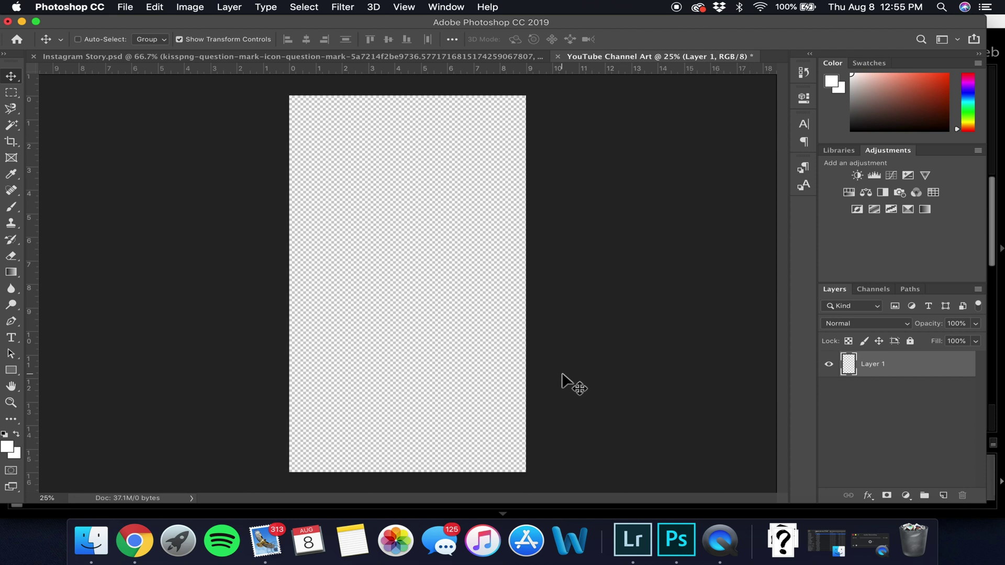
{"action": "left_click", "coordinate": [134, 542]}
- In a new Chrome tab, search Google for 'green' and scroll the Images results
{"action": "left_click", "coordinate": [237, 30]}
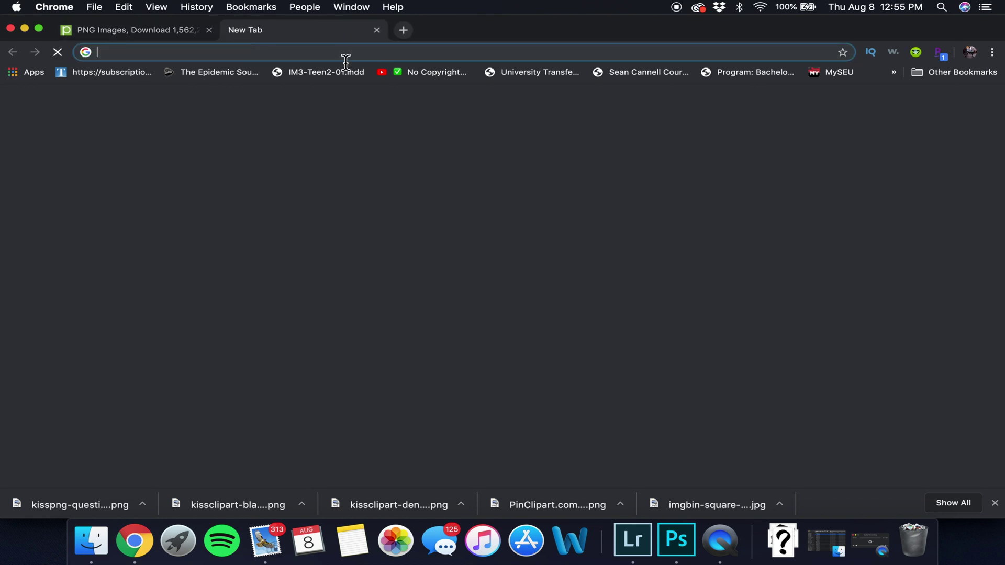
{"action": "type", "text": "google.com"}
{"action": "key", "text": "Return"}
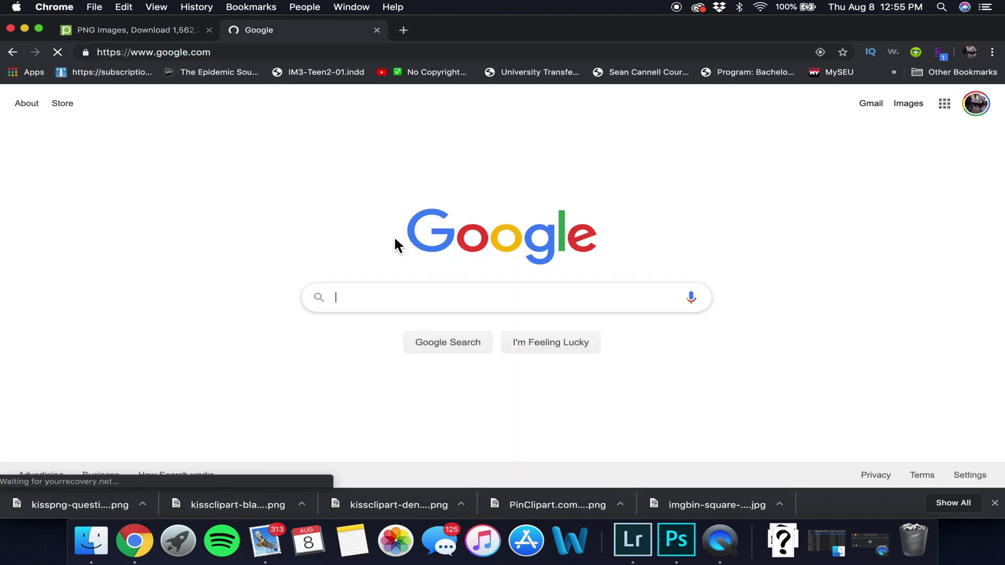
{"action": "type", "text": "green"}
{"action": "key", "text": "Return"}
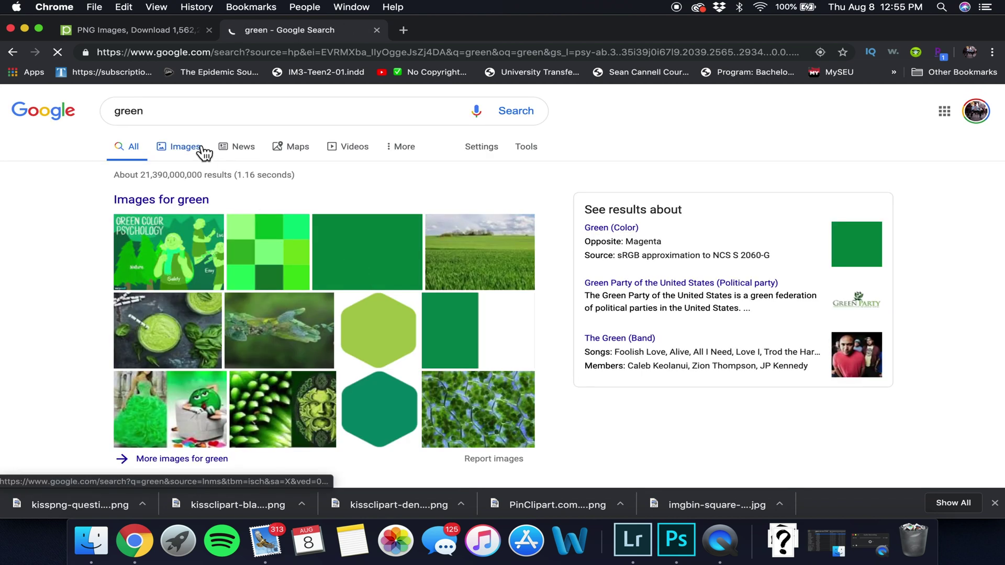
{"action": "left_click", "coordinate": [187, 148]}
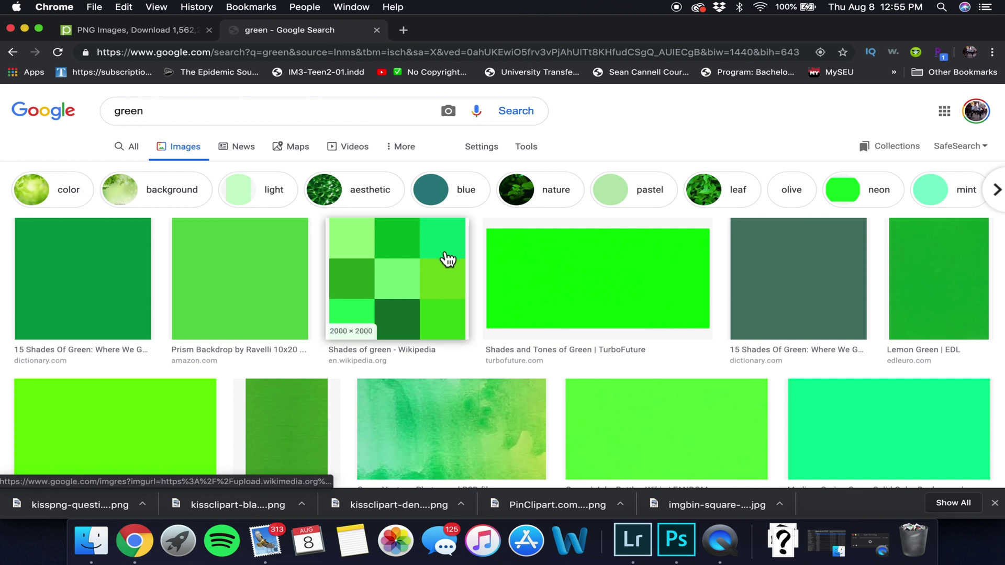
{"action": "scroll", "coordinate": [447, 256], "scroll_direction": "down", "scroll_amount": 7}
{"action": "scroll", "coordinate": [442, 251], "scroll_direction": "down", "scroll_amount": 2}
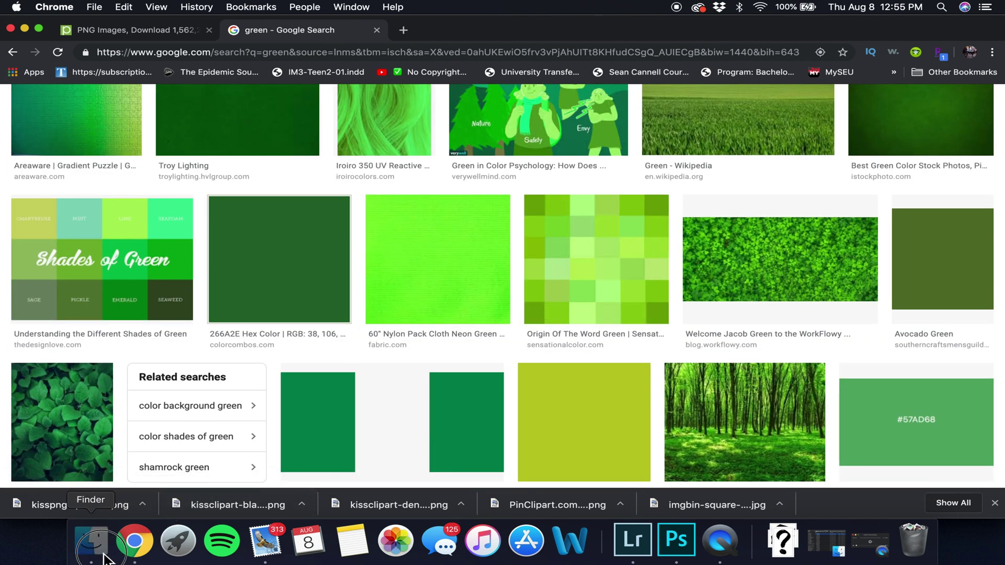
{"action": "left_click", "coordinate": [91, 540]}
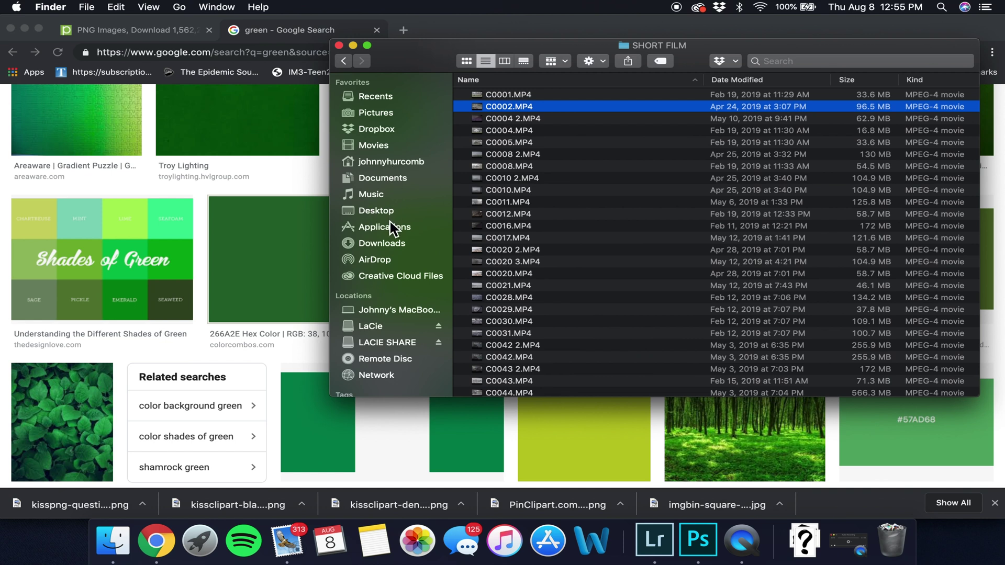
- Quick Look the olive image 2018-04-07 23.33.29.JPG in the Downloads folder
{"action": "left_click", "coordinate": [392, 243]}
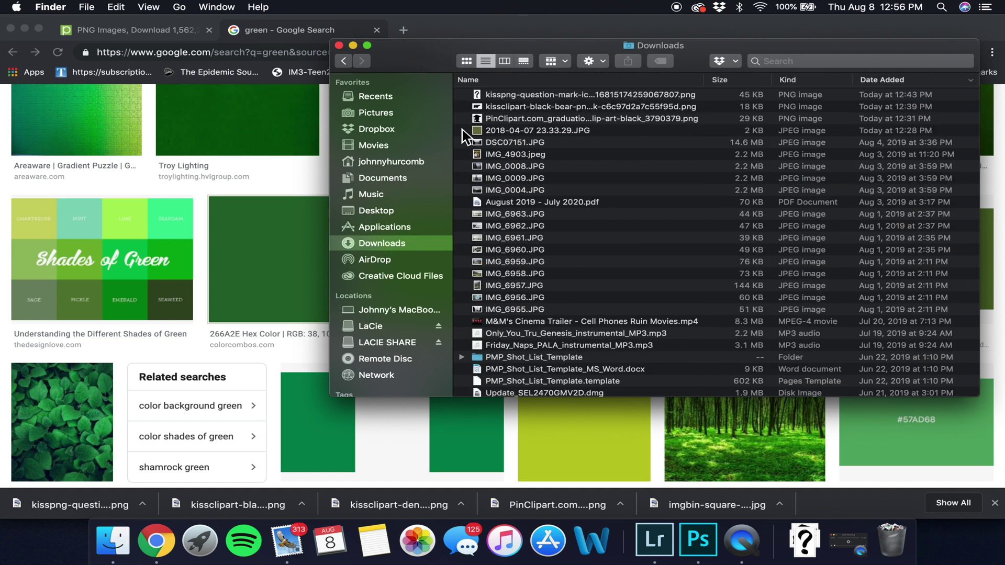
{"action": "left_click", "coordinate": [494, 130]}
{"action": "key", "text": "space"}
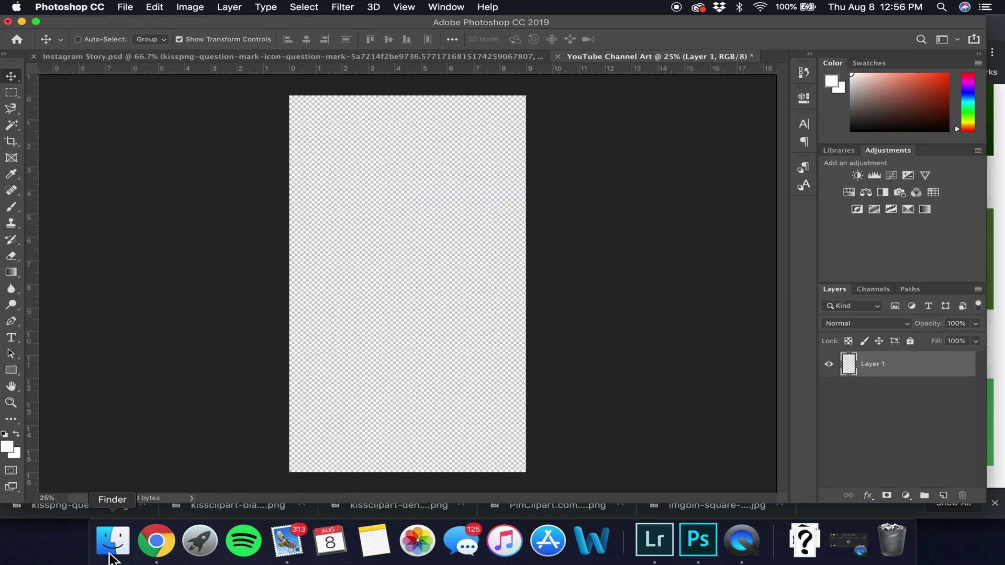
{"action": "left_click", "coordinate": [112, 541]}
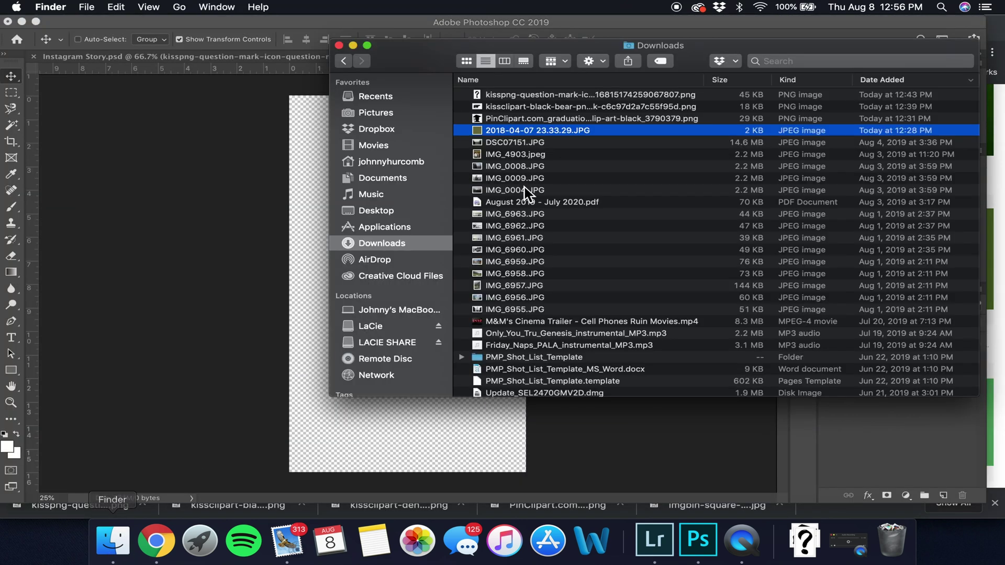
{"action": "key", "text": "space"}
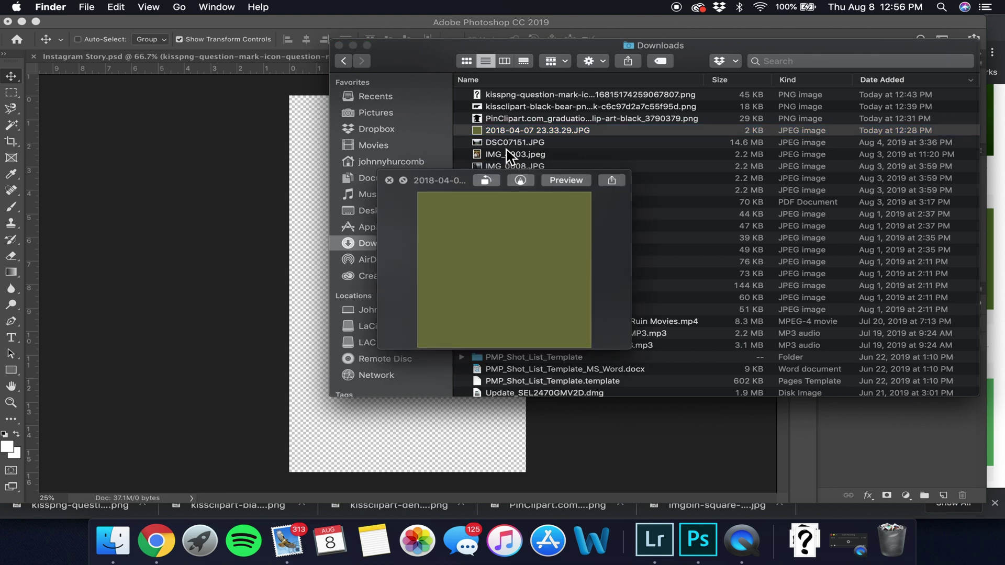
- Drag the olive JPEG onto the canvas, enlarge it to cover the whole canvas, and commit
{"action": "key", "text": "space"}
{"action": "left_click", "coordinate": [485, 134]}
{"action": "left_click_drag", "start_coordinate": [486, 135], "coordinate": [293, 146]}
{"action": "left_click_drag", "start_coordinate": [361, 243], "coordinate": [86, 96]}
{"action": "left_click_drag", "start_coordinate": [453, 324], "coordinate": [604, 533]}
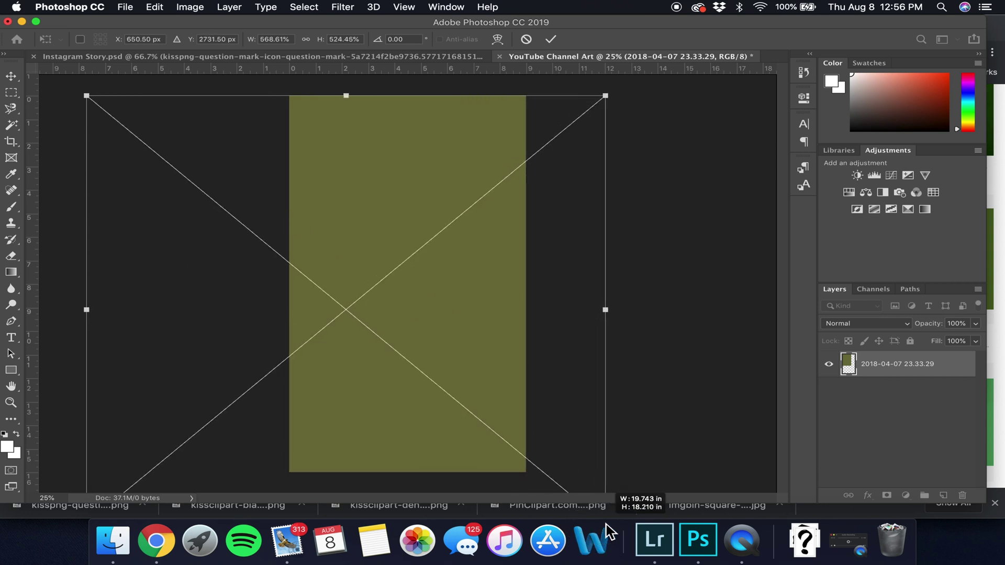
{"action": "left_click_drag", "start_coordinate": [463, 265], "coordinate": [526, 252]}
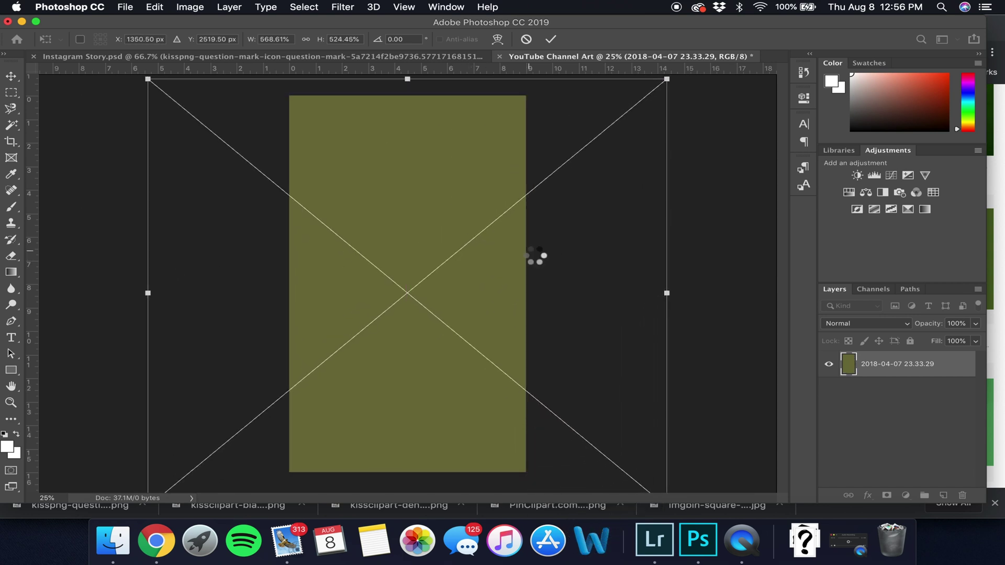
{"action": "key", "text": "Return"}
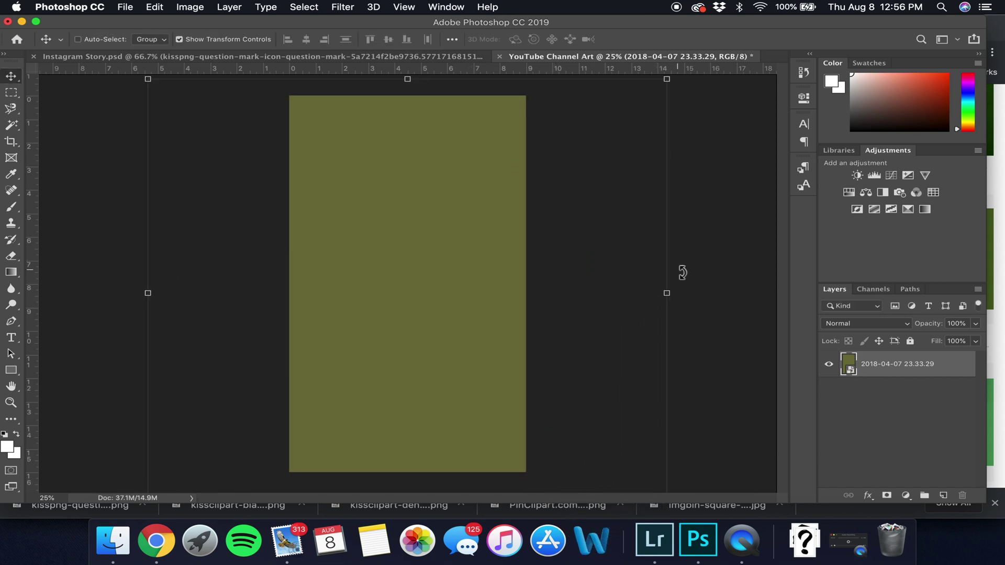
- Save the document in Photoshop format as YouTube Channel Art.psd
{"action": "key", "text": "super+s"}
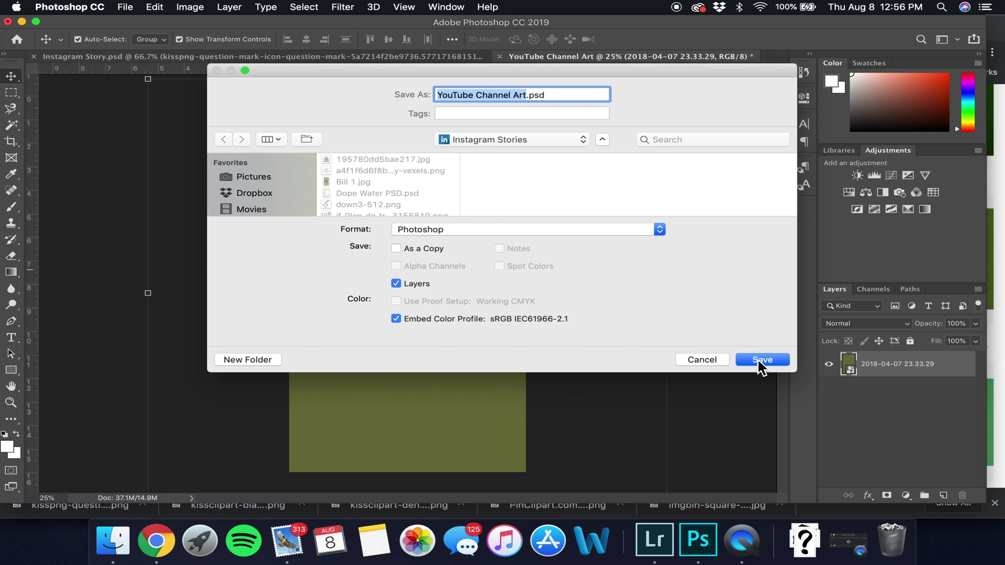
{"action": "left_click", "coordinate": [504, 230]}
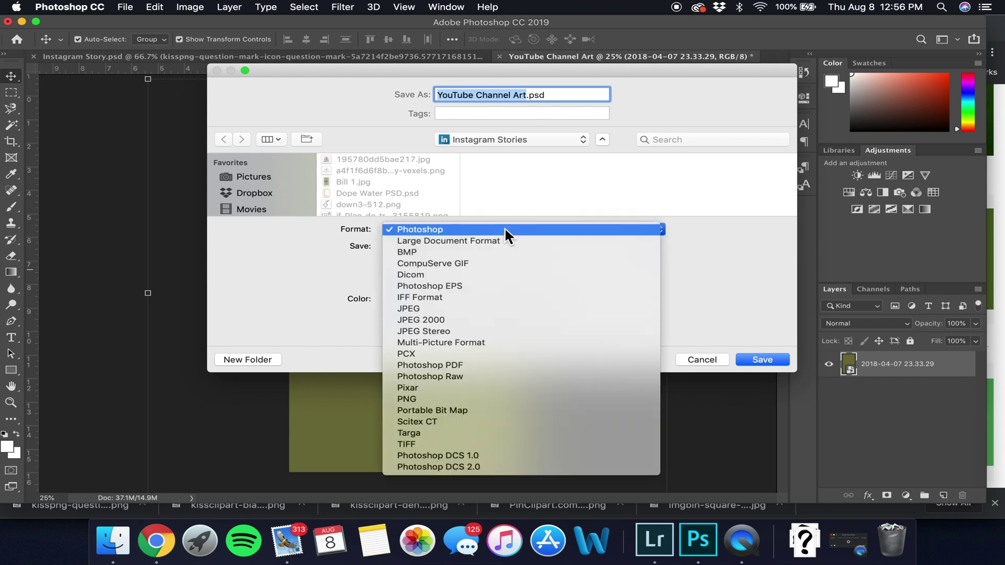
{"action": "left_click", "coordinate": [432, 229]}
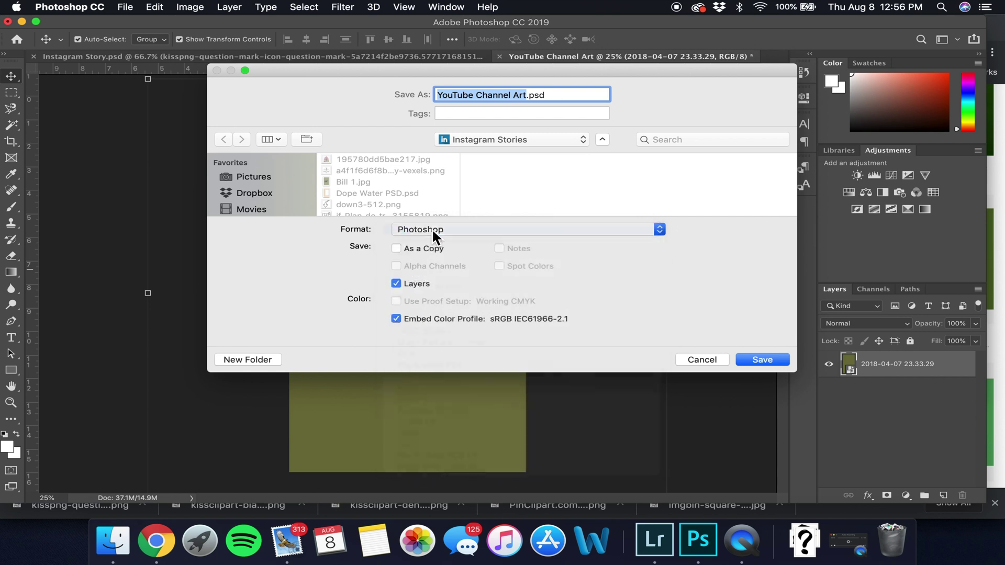
{"action": "left_click", "coordinate": [760, 361]}
{"action": "left_click", "coordinate": [670, 213]}
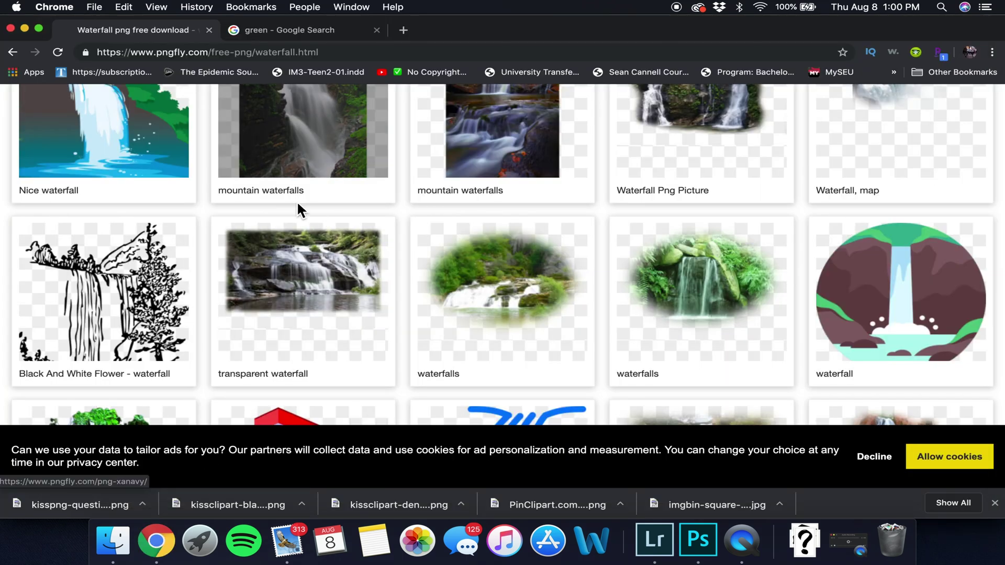
- Scroll through the pngfly waterfall results to find a line drawing
{"action": "scroll", "coordinate": [287, 204], "scroll_direction": "up", "scroll_amount": 20}
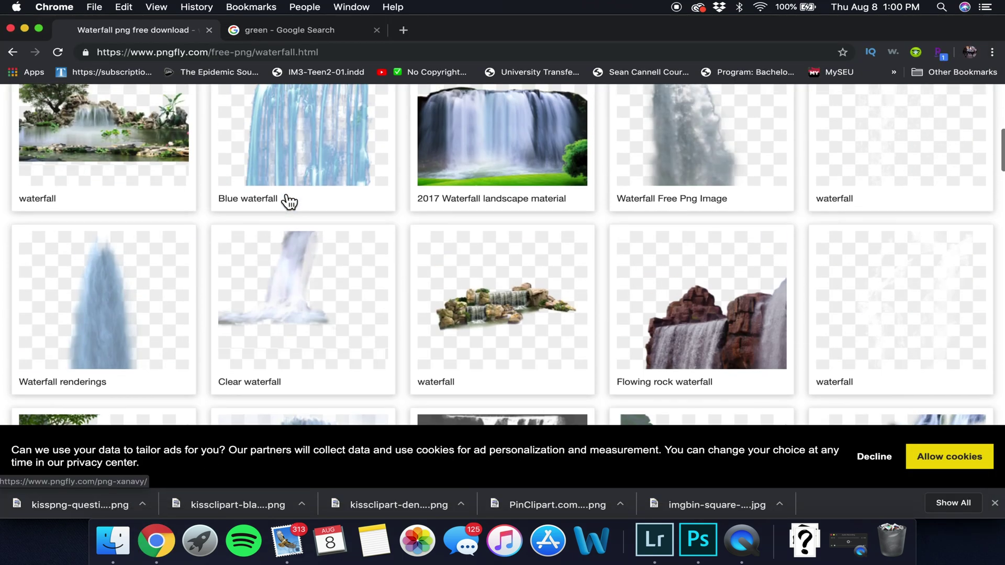
{"action": "scroll", "coordinate": [295, 186], "scroll_direction": "down", "scroll_amount": 15}
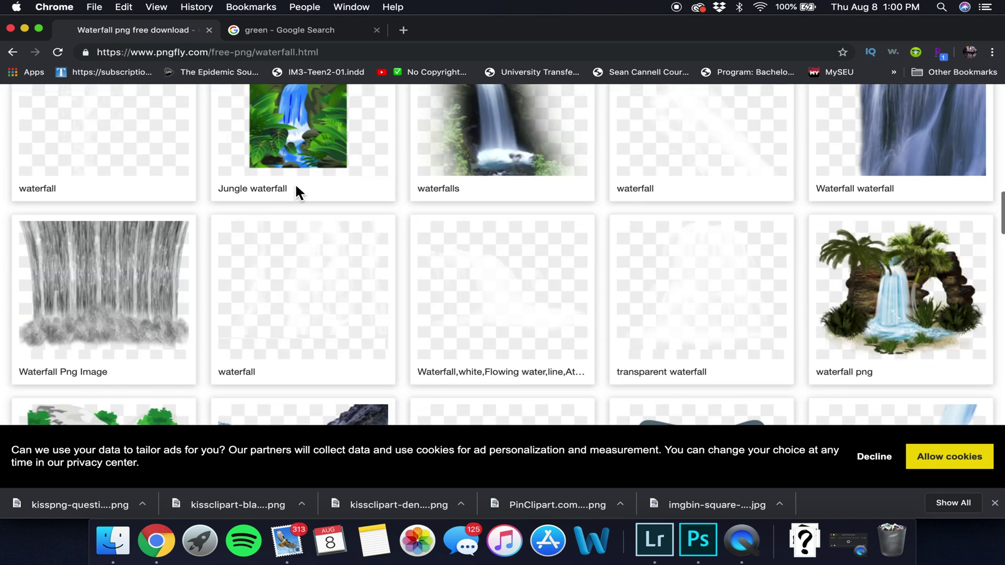
{"action": "scroll", "coordinate": [302, 195], "scroll_direction": "down", "scroll_amount": 5}
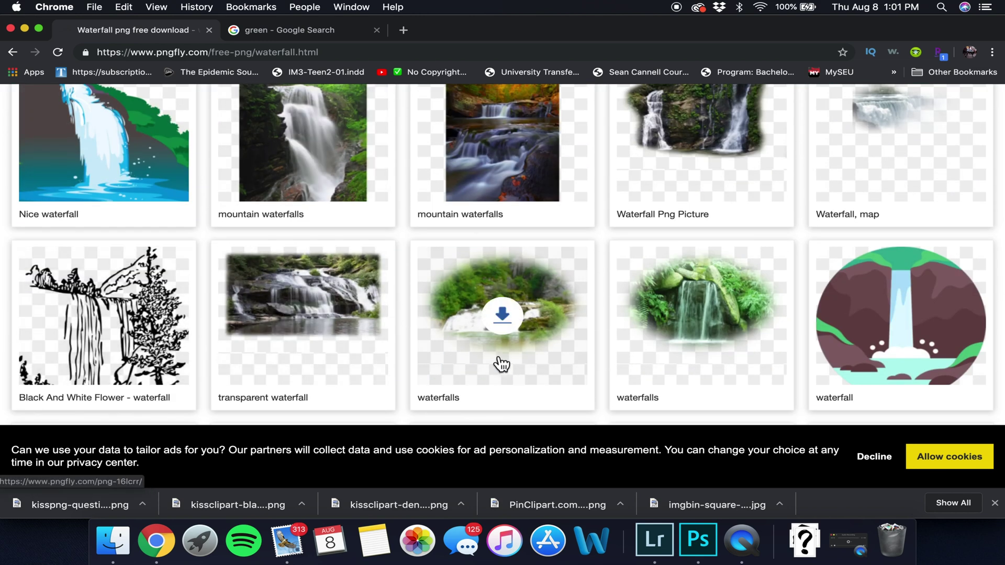
{"action": "scroll", "coordinate": [515, 369], "scroll_direction": "up", "scroll_amount": 5}
{"action": "scroll", "coordinate": [518, 370], "scroll_direction": "up", "scroll_amount": 2}
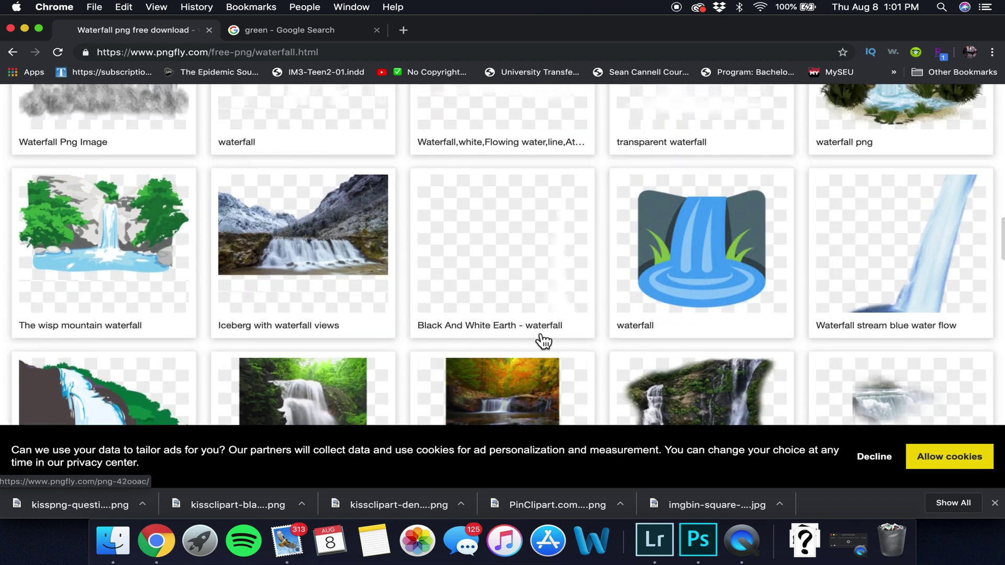
{"action": "scroll", "coordinate": [553, 315], "scroll_direction": "up", "scroll_amount": 3}
{"action": "scroll", "coordinate": [555, 319], "scroll_direction": "up", "scroll_amount": 3}
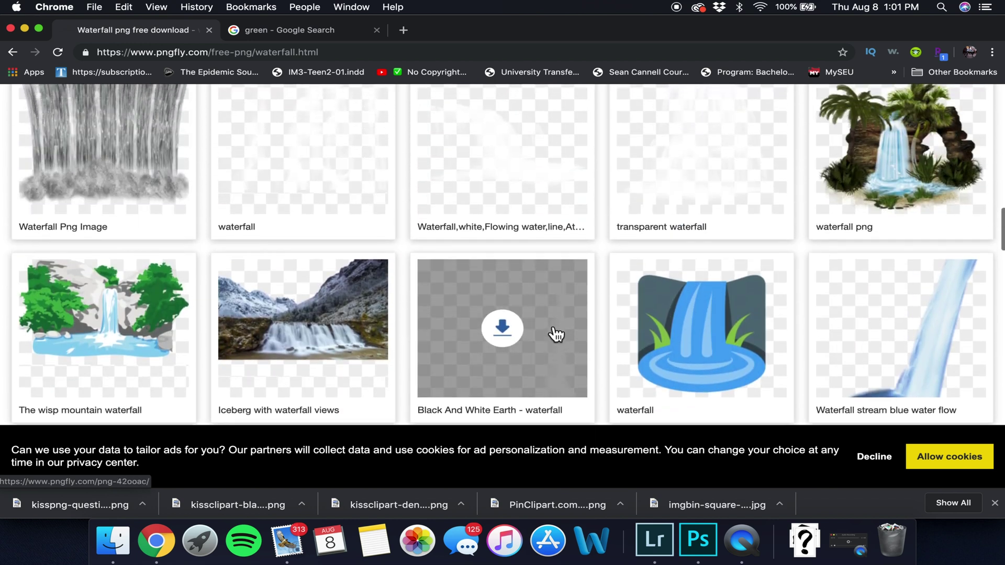
{"action": "scroll", "coordinate": [555, 333], "scroll_direction": "down", "scroll_amount": 10}
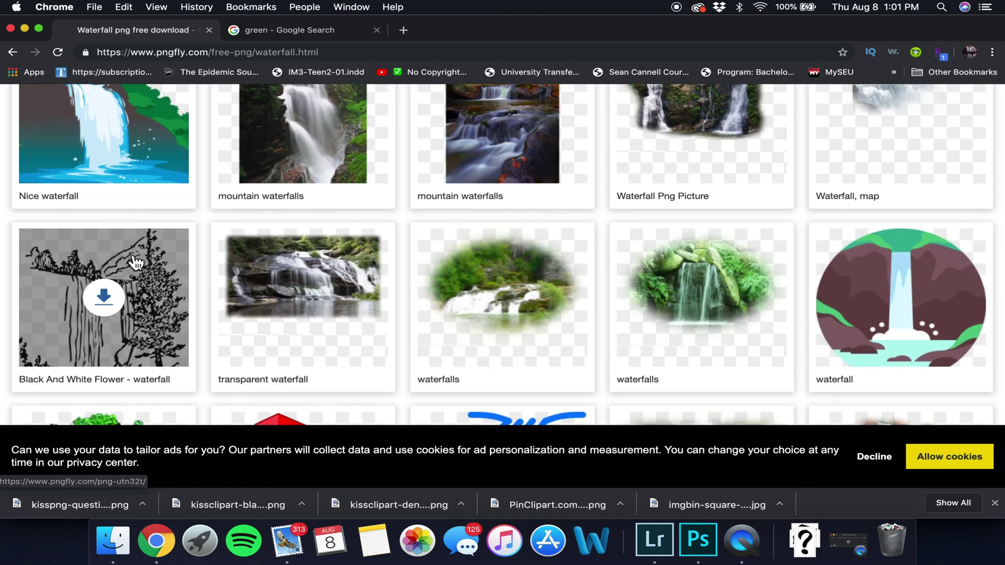
- Download the 327.82 KB PNG of the 'Black And White Flower - waterfall' drawing
{"action": "left_click", "coordinate": [109, 305]}
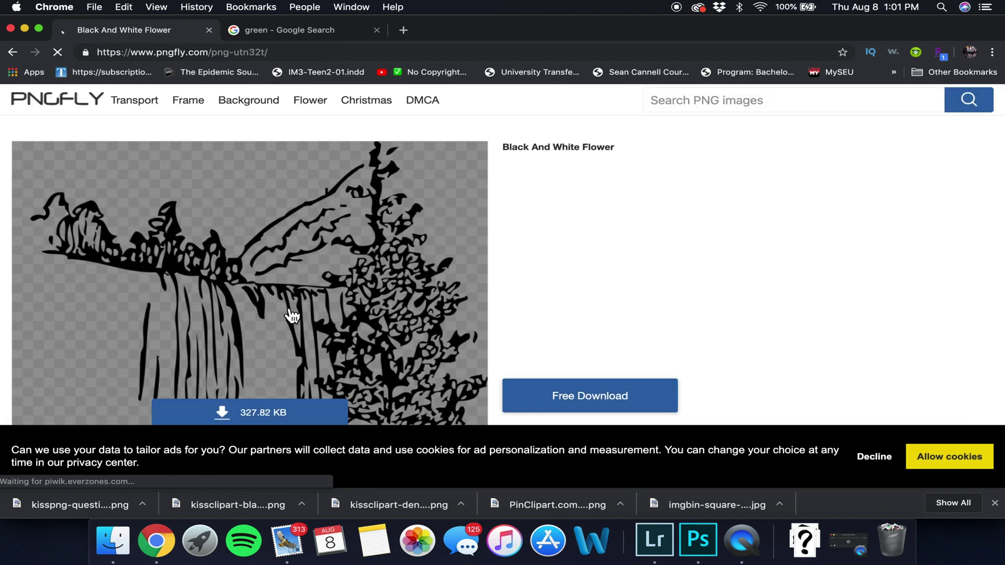
{"action": "scroll", "coordinate": [336, 332], "scroll_direction": "down", "scroll_amount": 2}
{"action": "left_click", "coordinate": [280, 321]}
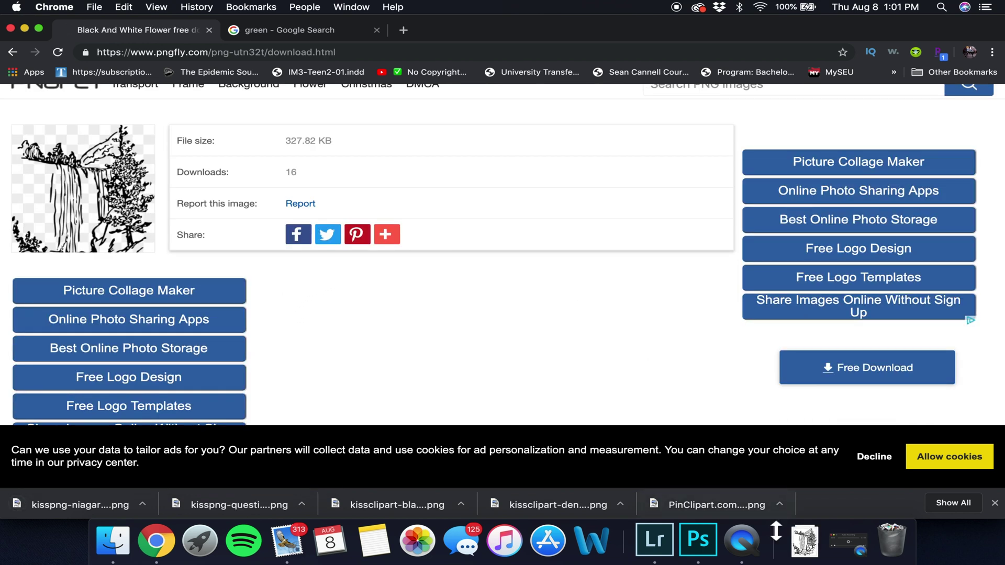
{"action": "left_click", "coordinate": [706, 552]}
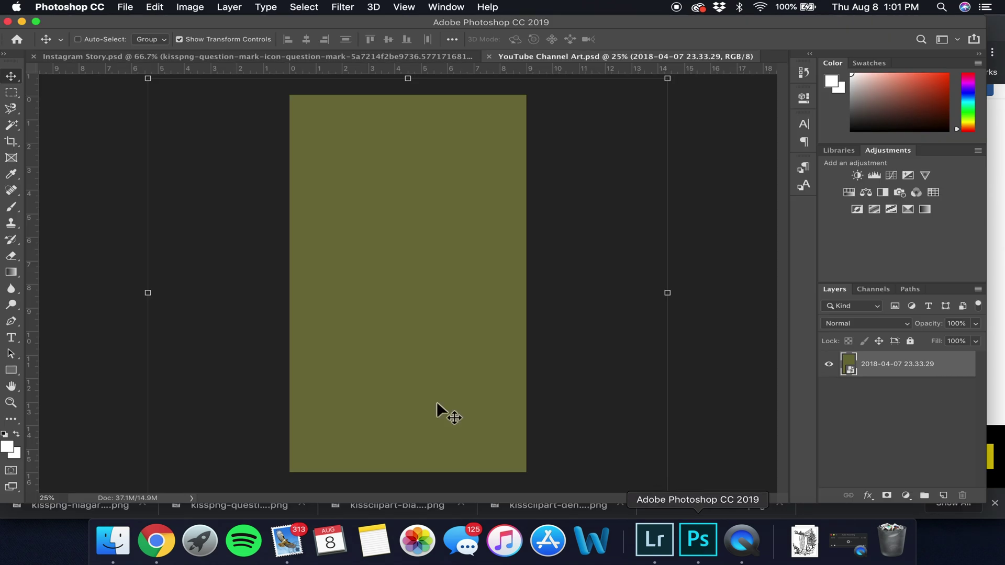
- Check the newly downloaded waterfall PNG at the top of Downloads with Quick Look
{"action": "left_click", "coordinate": [113, 550]}
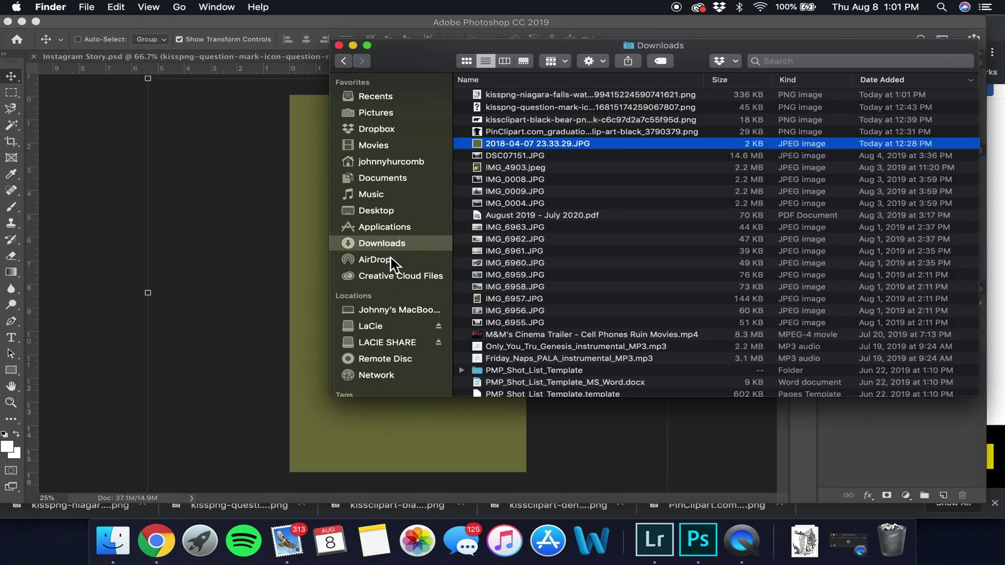
{"action": "left_click", "coordinate": [509, 96]}
{"action": "key", "text": "space"}
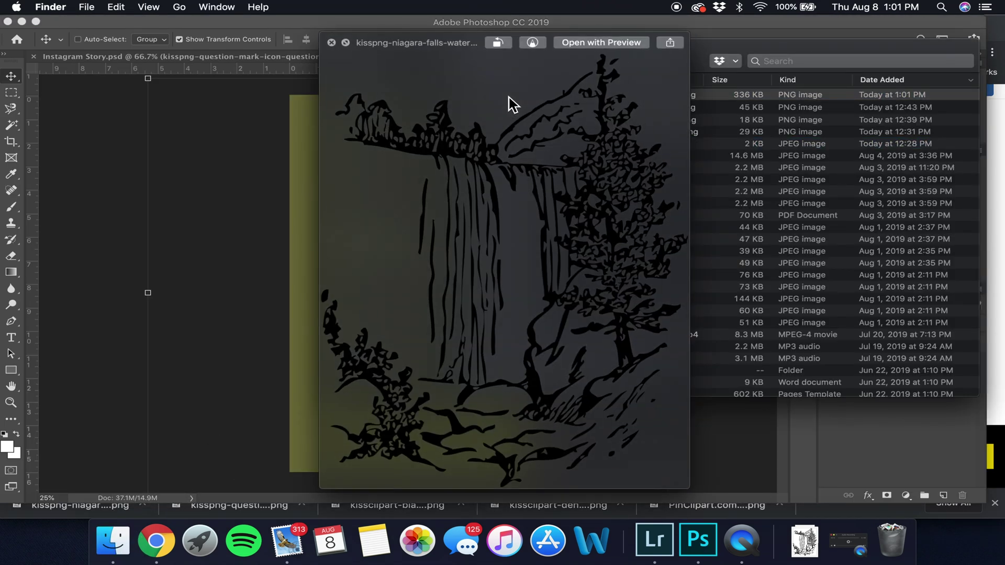
{"action": "key", "text": "space"}
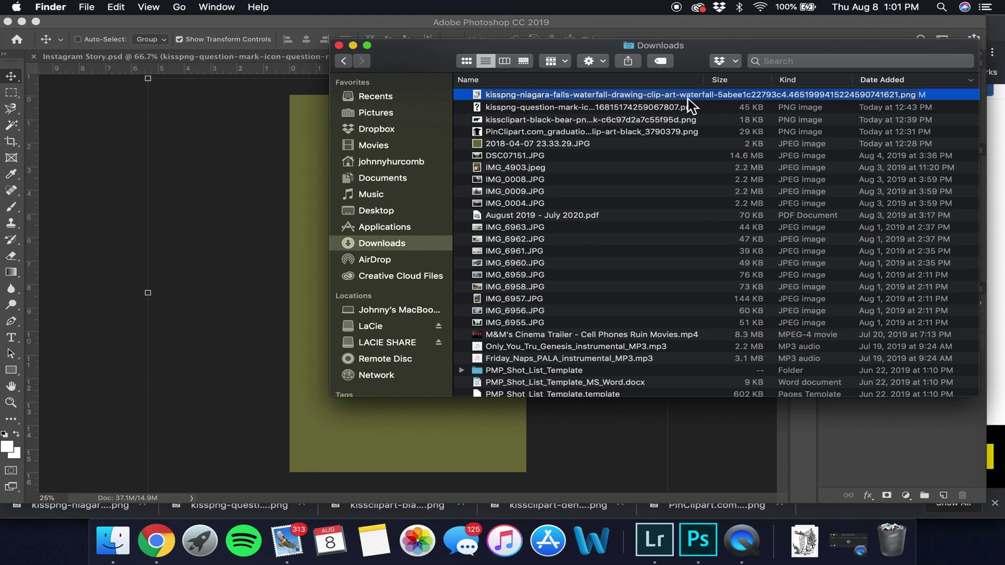
{"action": "key", "text": "space"}
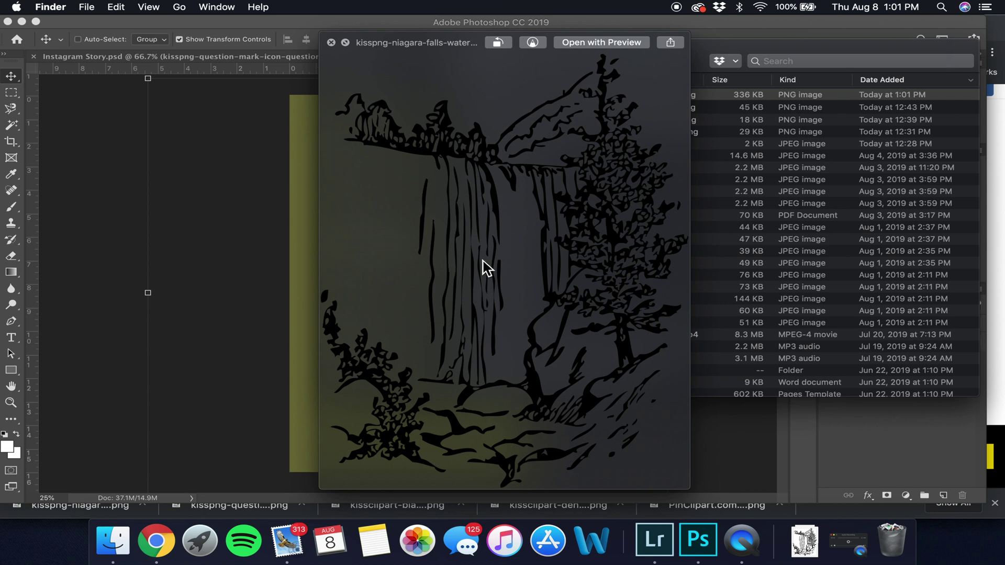
{"action": "key", "text": "space"}
- Drop the waterfall PNG onto the olive canvas, shrink it, centre it, and commit
{"action": "left_click_drag", "start_coordinate": [479, 95], "coordinate": [296, 202]}
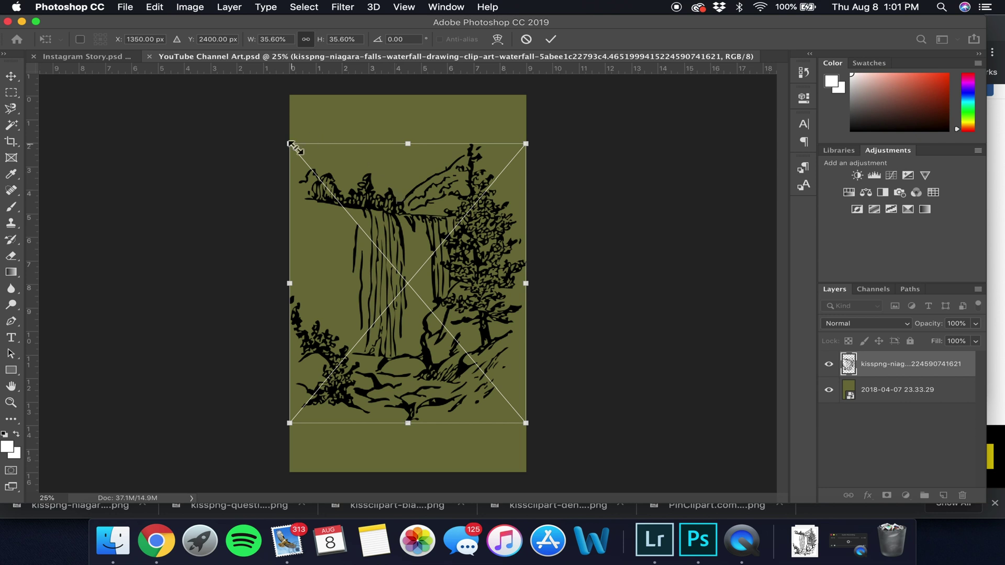
{"action": "left_click_drag", "start_coordinate": [290, 143], "coordinate": [384, 262]}
{"action": "left_click_drag", "start_coordinate": [447, 320], "coordinate": [414, 279]}
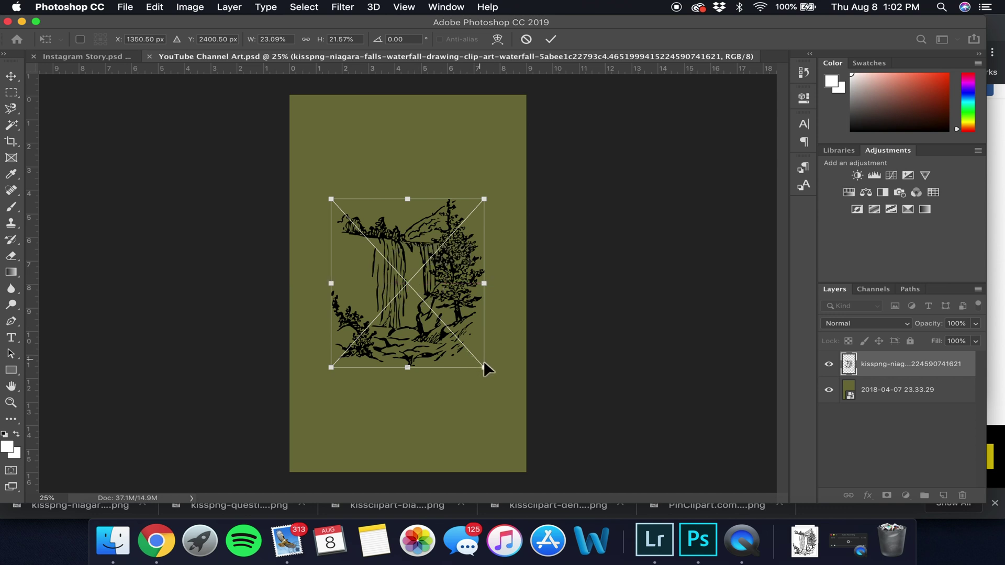
{"action": "left_click_drag", "start_coordinate": [484, 367], "coordinate": [457, 323]}
{"action": "left_click_drag", "start_coordinate": [426, 278], "coordinate": [443, 297]}
{"action": "key", "text": "Return"}
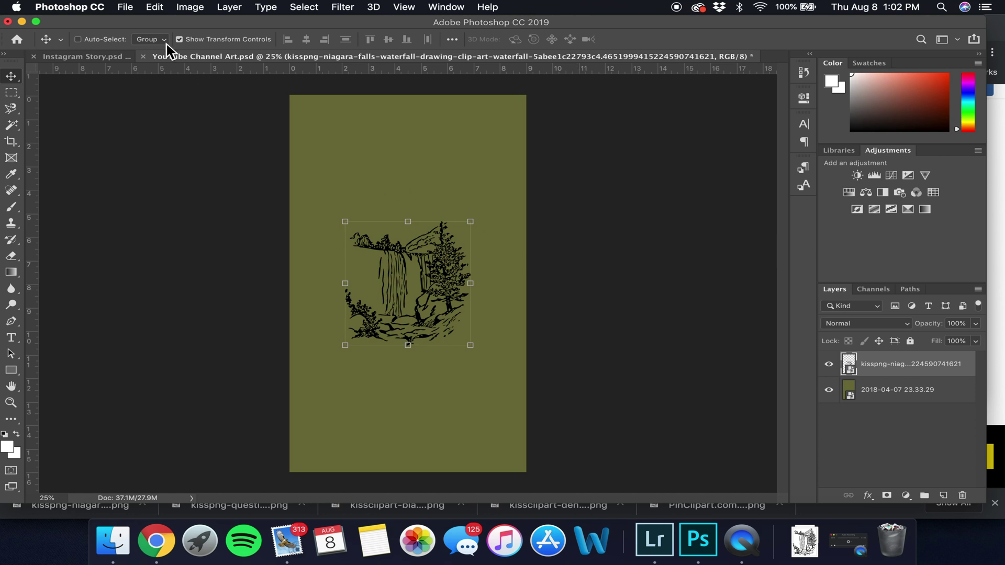
- Save a JPEG copy named 'Instagram Story 01' at maximum quality 12
{"action": "left_click", "coordinate": [132, 7]}
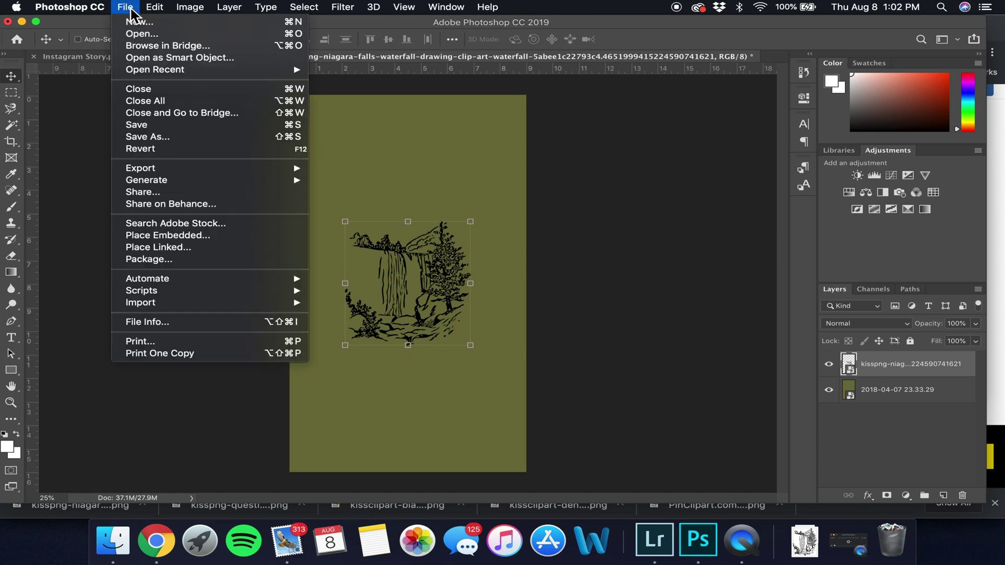
{"action": "left_click", "coordinate": [179, 138]}
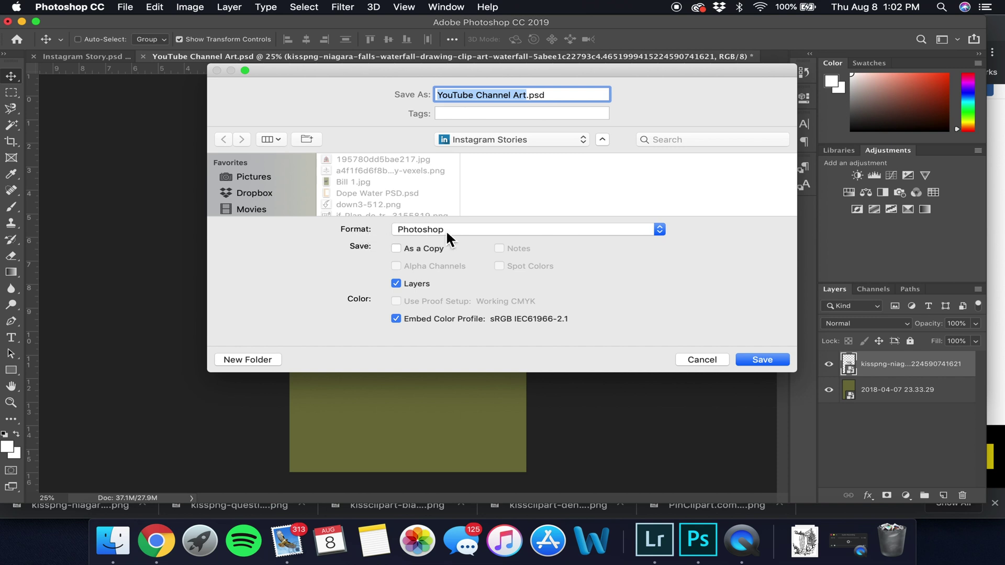
{"action": "left_click", "coordinate": [445, 230]}
{"action": "left_click", "coordinate": [445, 308]}
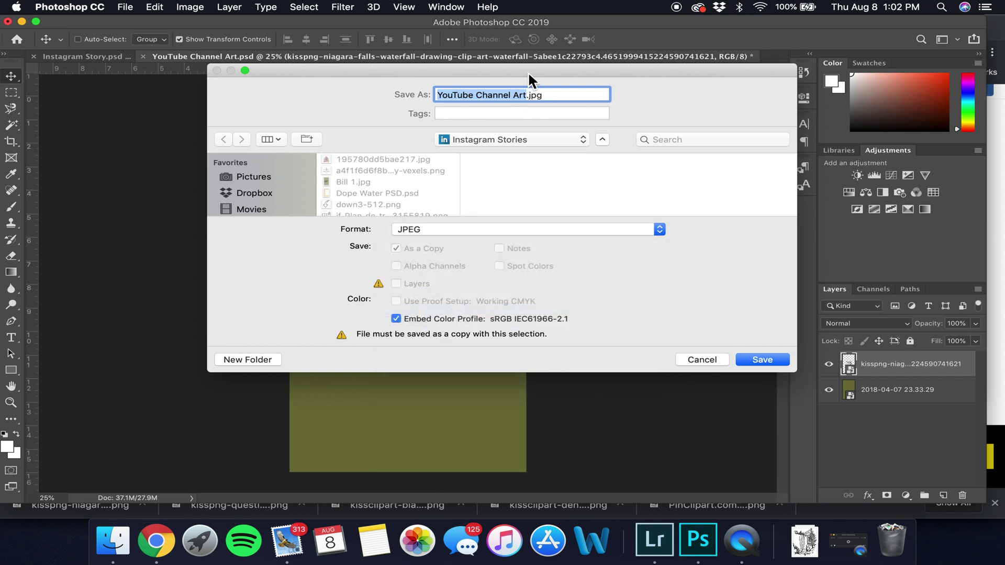
{"action": "type", "text": "Insta"}
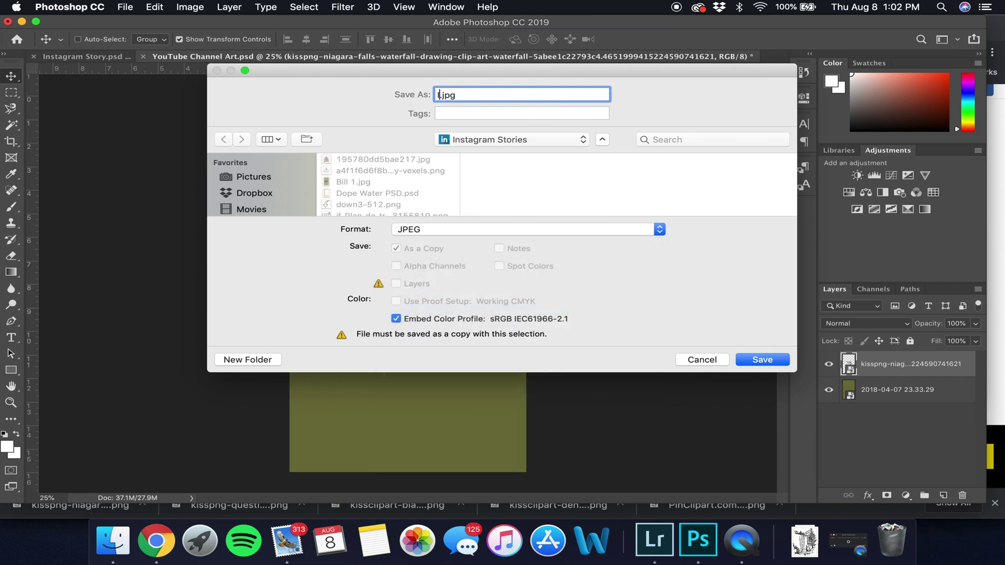
{"action": "type", "text": "gram Story 01"}
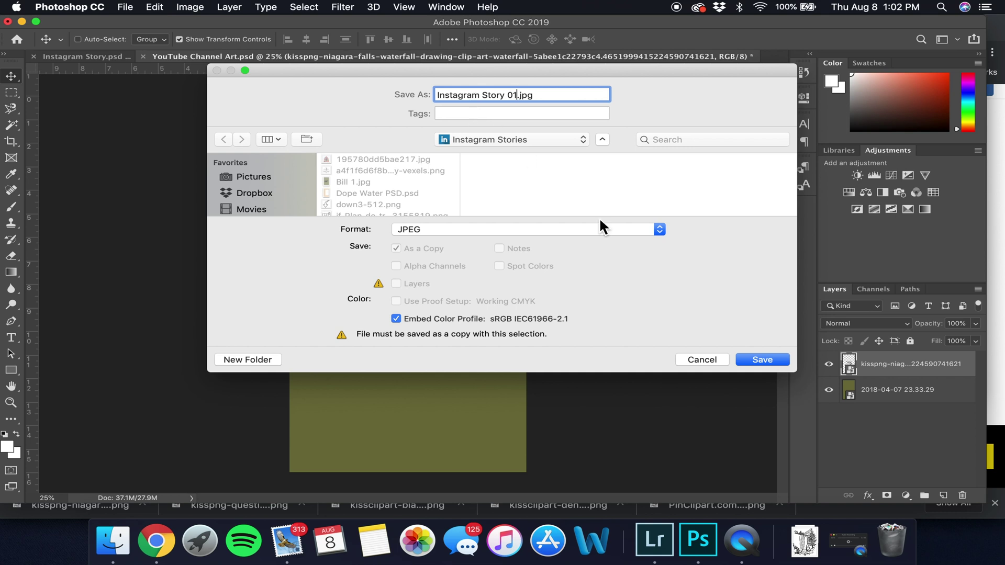
{"action": "left_click", "coordinate": [754, 362]}
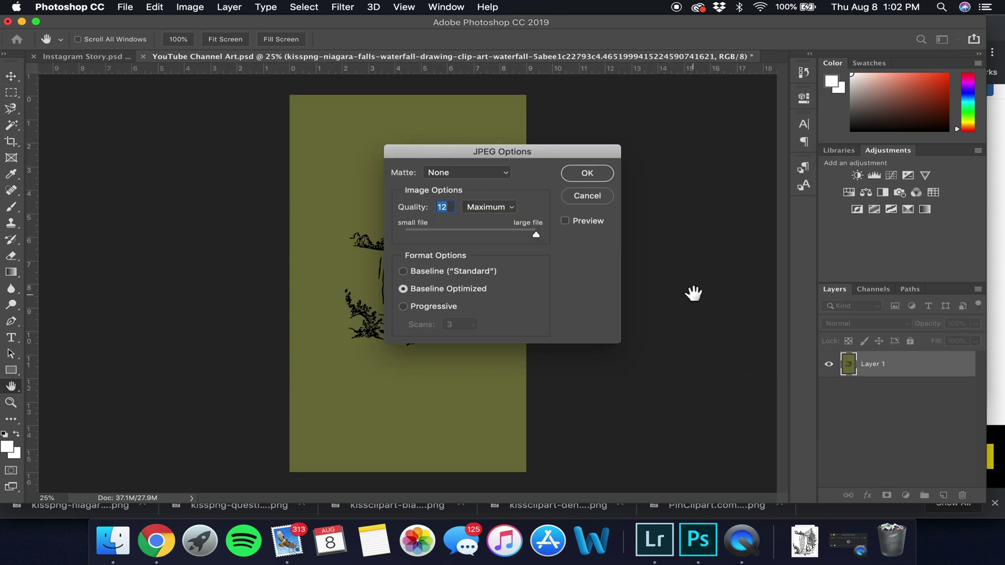
{"action": "left_click", "coordinate": [586, 176]}
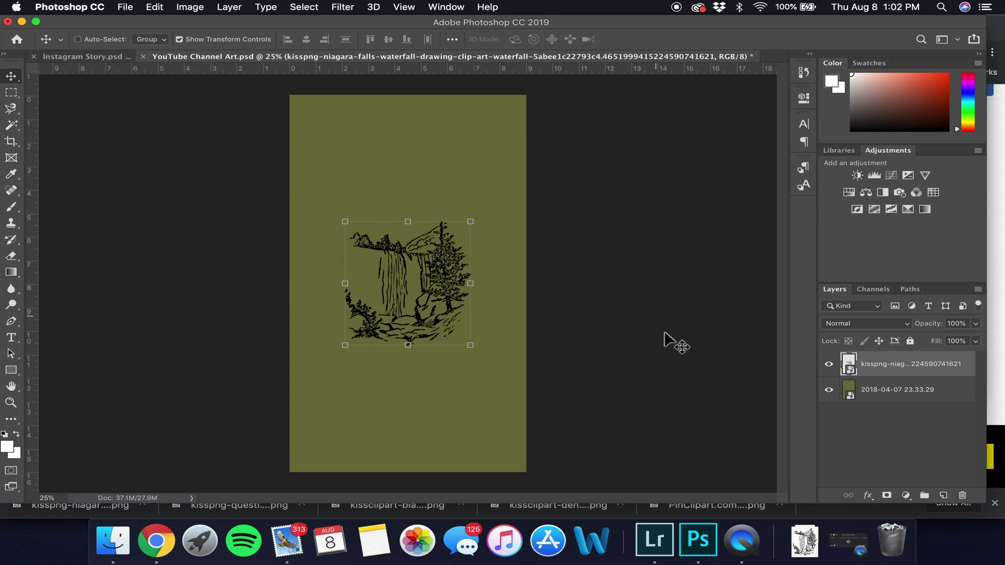
- Find Instagram Story 01.jpg in Desktop > Instagram Stories and check it in Quick Look
{"action": "left_click", "coordinate": [113, 542]}
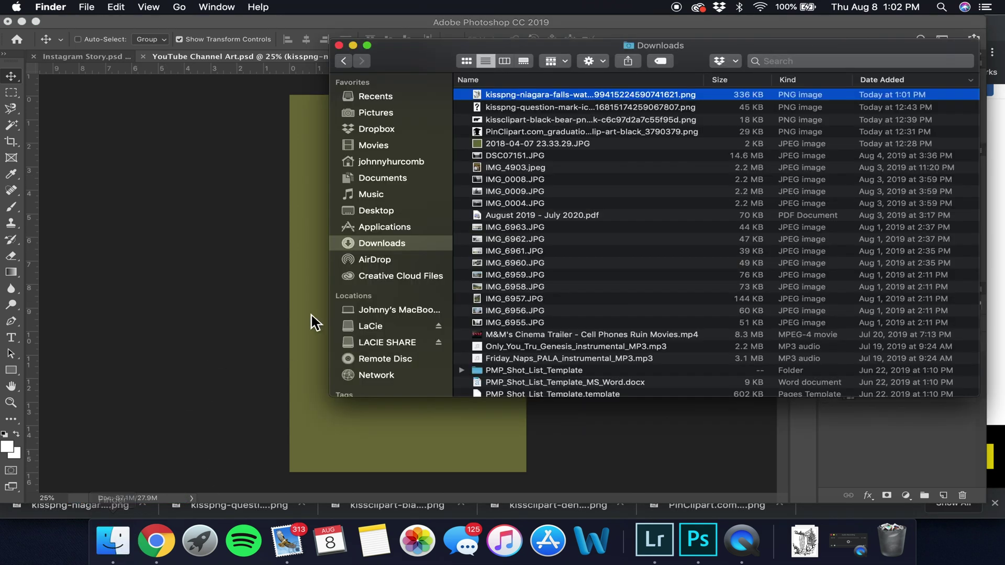
{"action": "left_click_drag", "start_coordinate": [424, 61], "coordinate": [348, 61]}
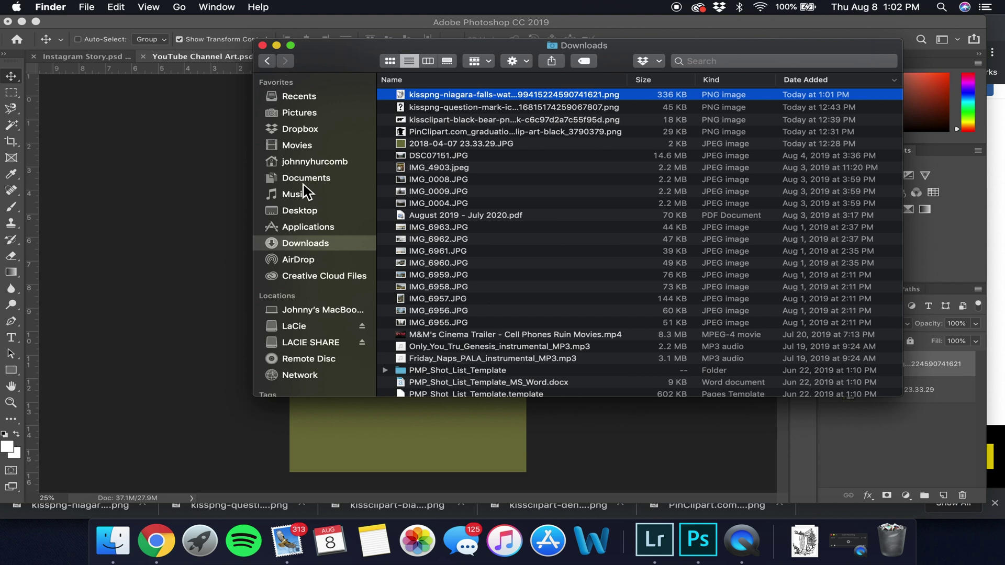
{"action": "left_click", "coordinate": [301, 209]}
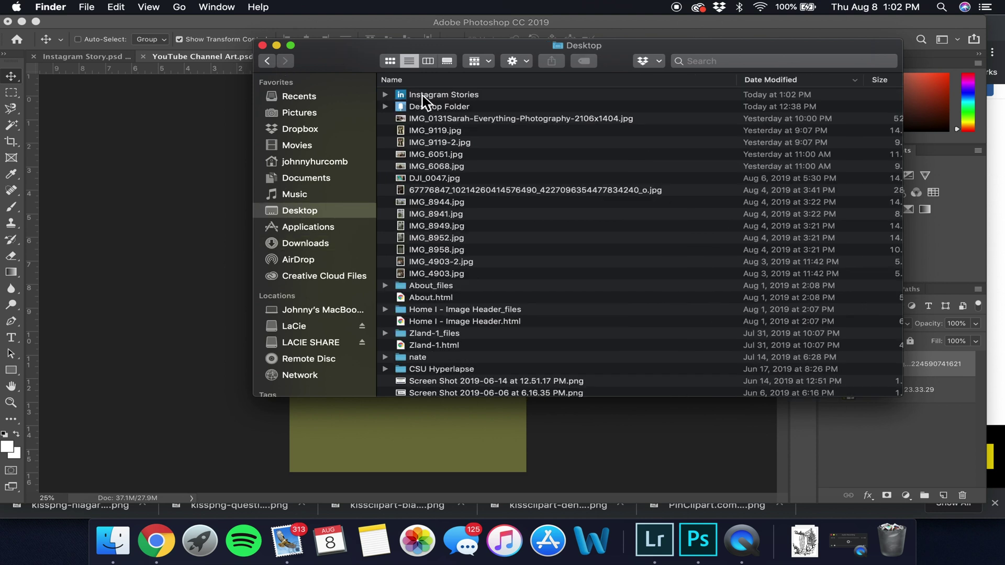
{"action": "double_click", "coordinate": [411, 96]}
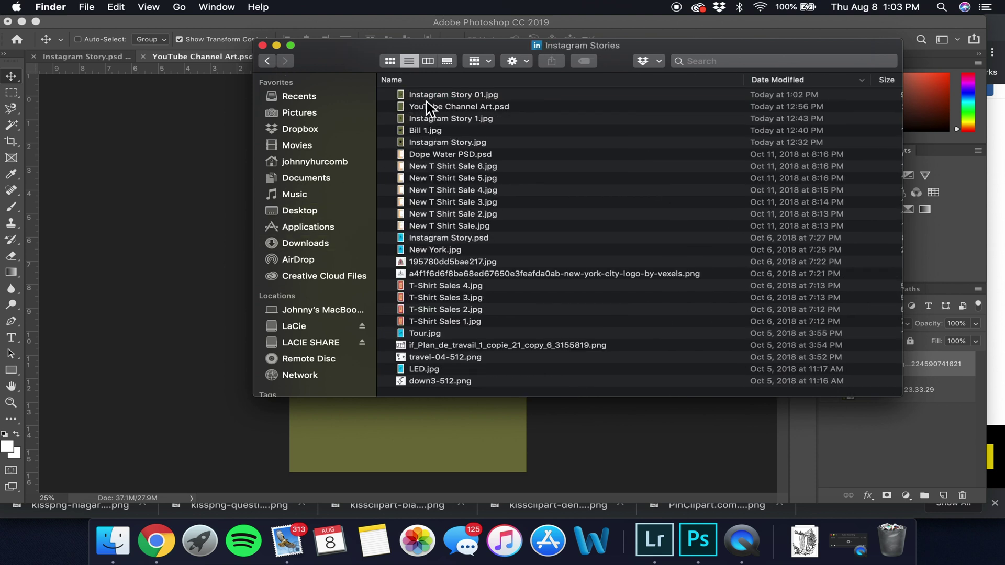
{"action": "left_click", "coordinate": [427, 98]}
{"action": "key", "text": "space"}
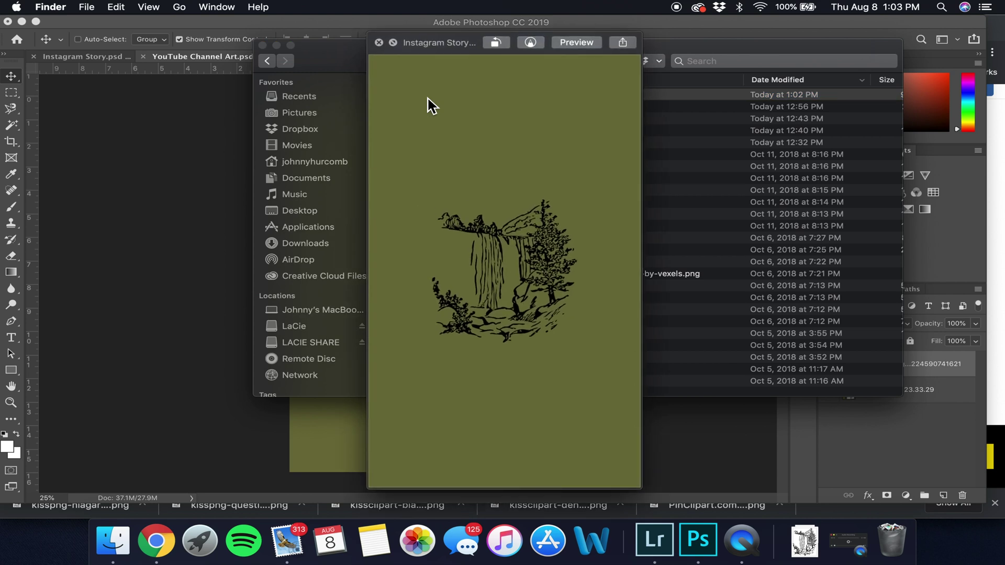
{"action": "key", "text": "space"}
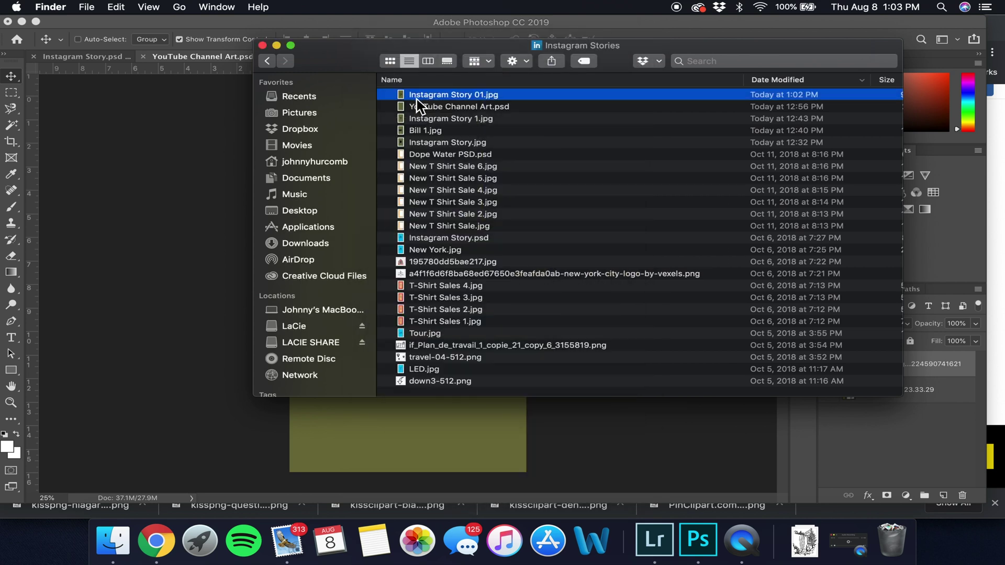
- AirDrop Instagram Story 01.jpg to the iPhone and close the folder window
{"action": "right_click", "coordinate": [419, 102]}
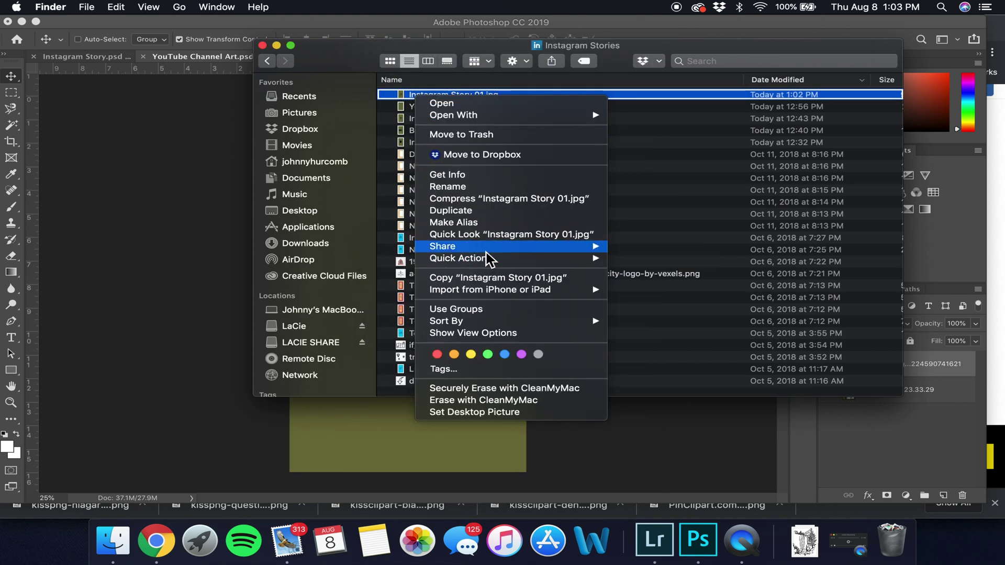
{"action": "left_click", "coordinate": [622, 271]}
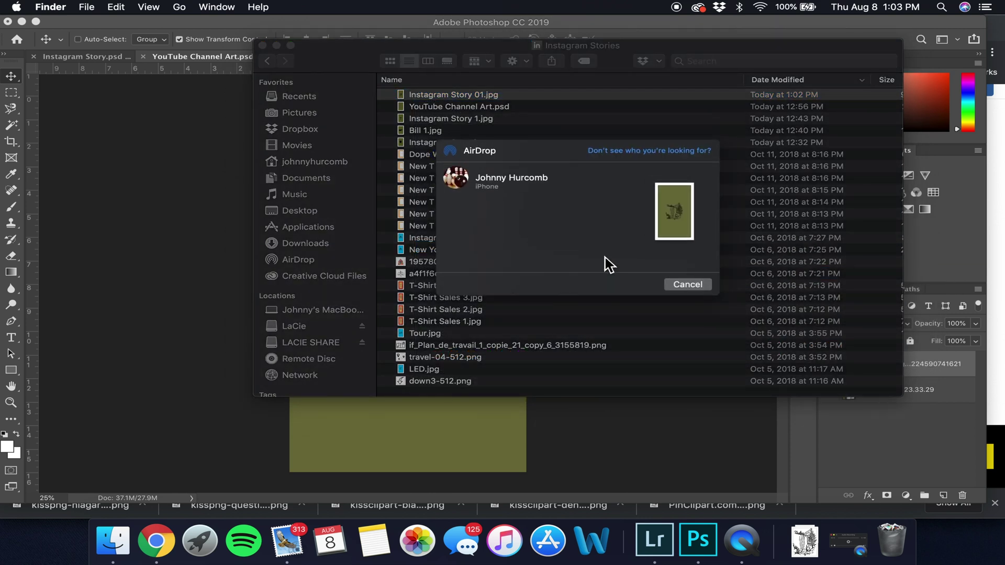
{"action": "left_click", "coordinate": [687, 285]}
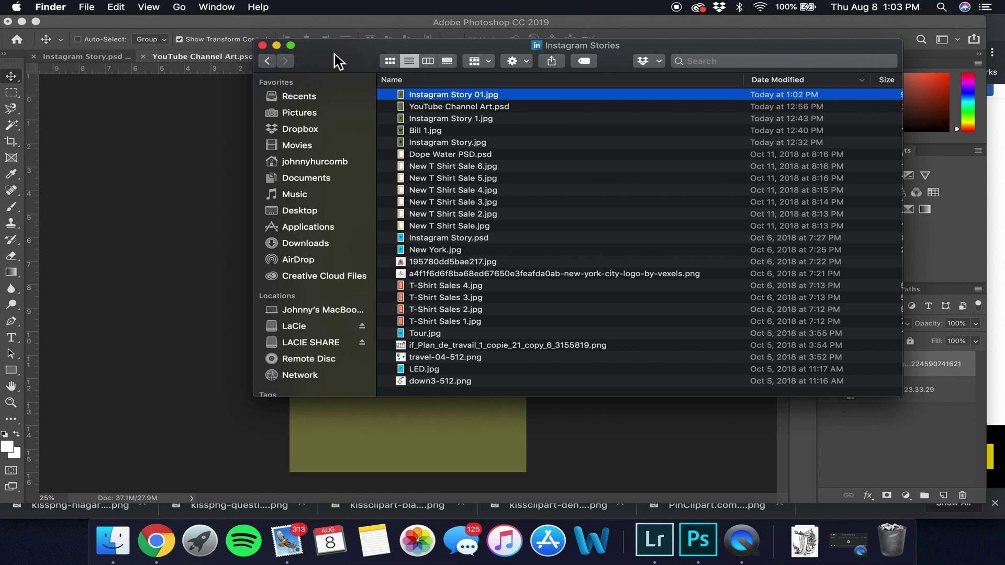
{"action": "left_click", "coordinate": [262, 45]}
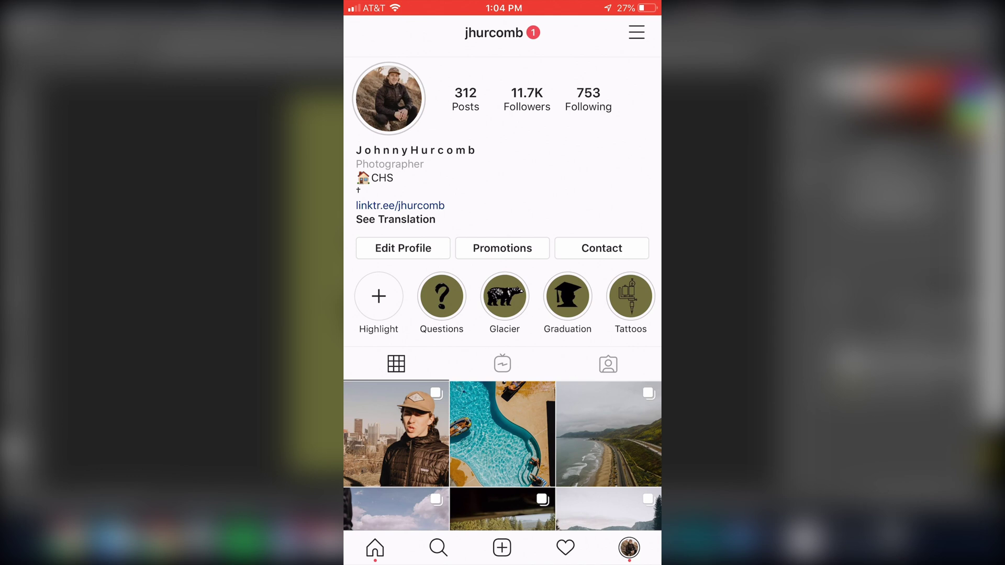
- Open your waterfall story, add it to the Oregon highlight, and return to the profile
{"action": "left_click", "coordinate": [375, 548]}
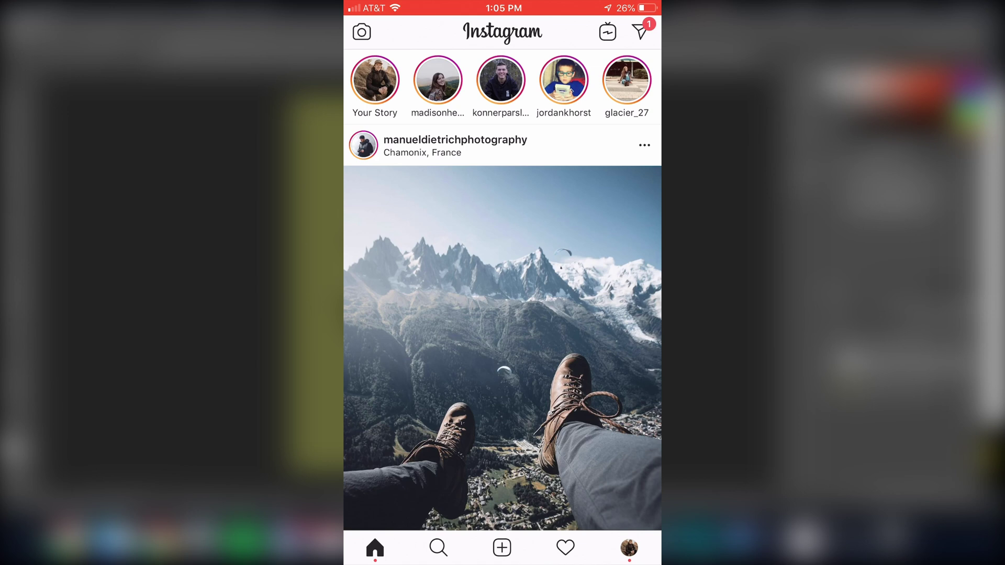
{"action": "left_click", "coordinate": [374, 80]}
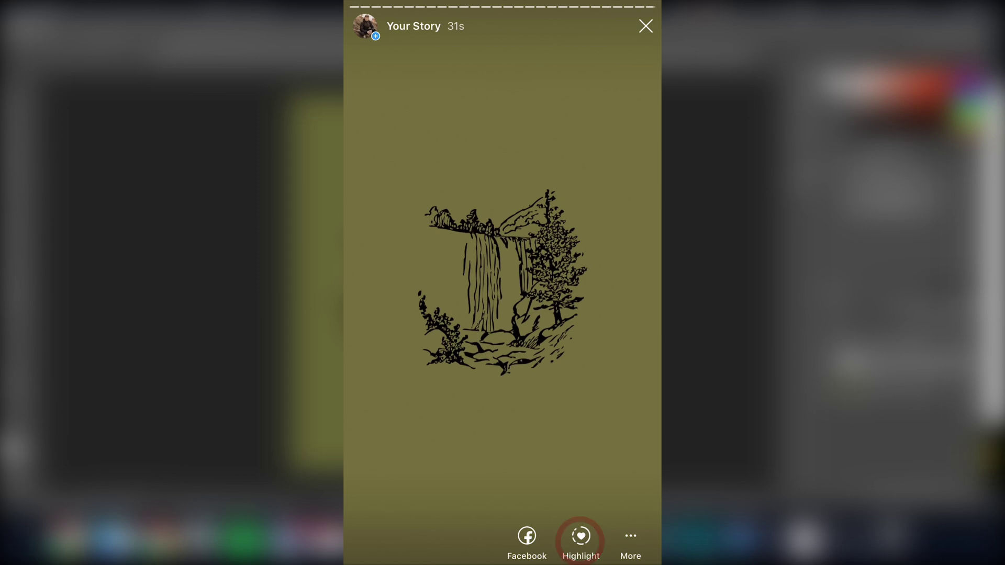
{"action": "scroll", "coordinate": [503, 474], "scroll_direction": "right", "scroll_amount": 5}
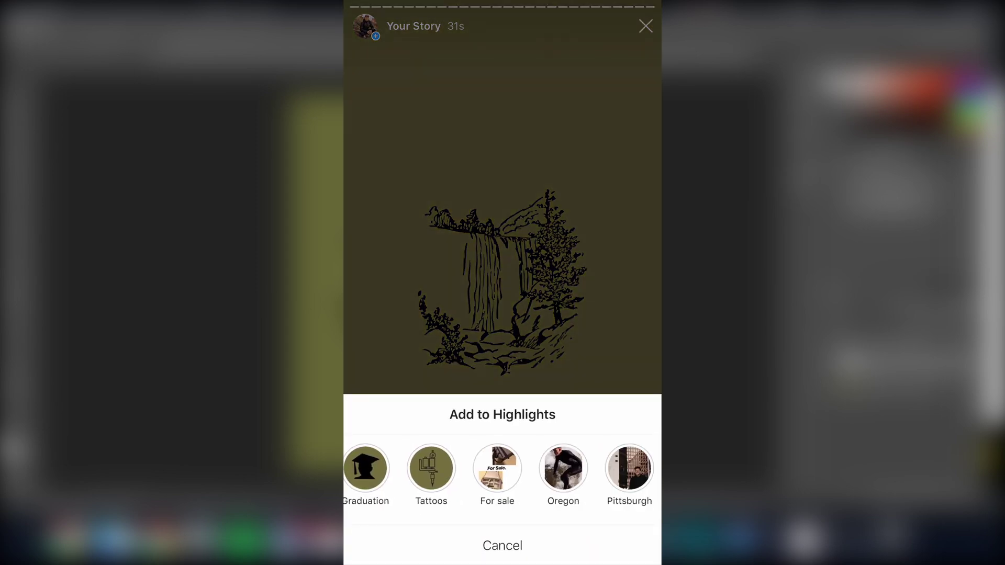
{"action": "left_click", "coordinate": [563, 468]}
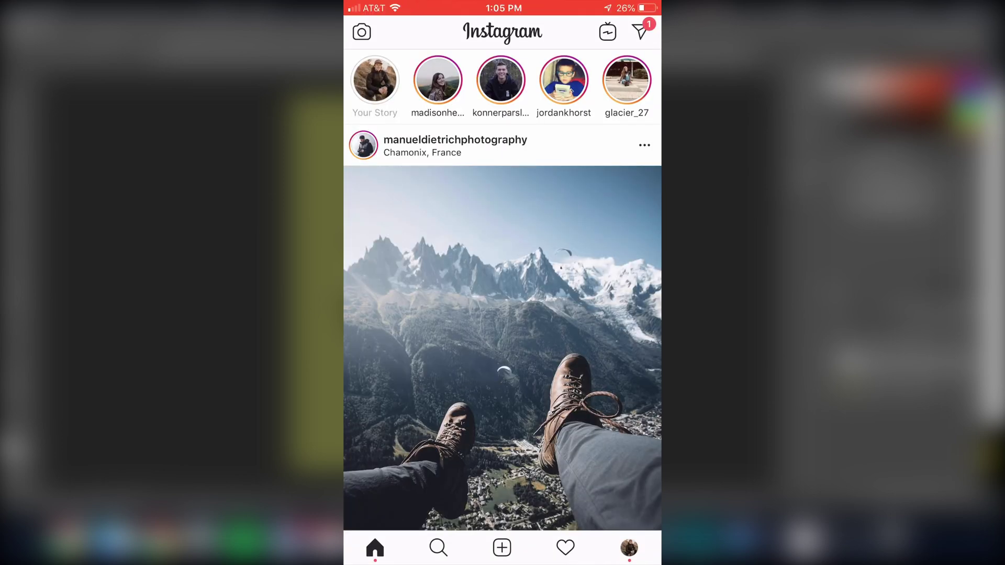
{"action": "left_click", "coordinate": [629, 547]}
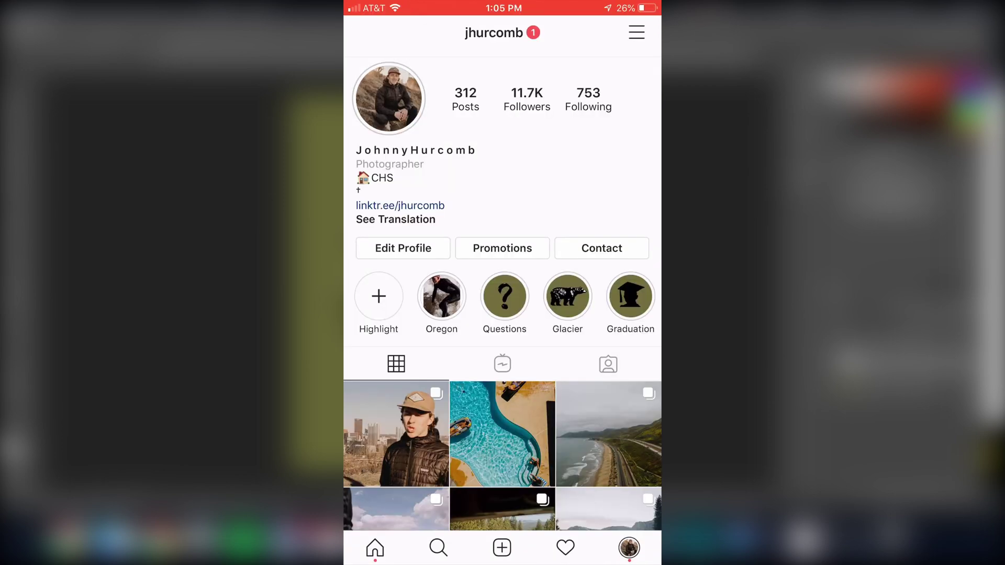
- Edit the Oregon highlight's cover, choose the olive waterfall drawing, and save the highlight
{"action": "left_click", "coordinate": [441, 298]}
{"action": "left_click", "coordinate": [442, 297]}
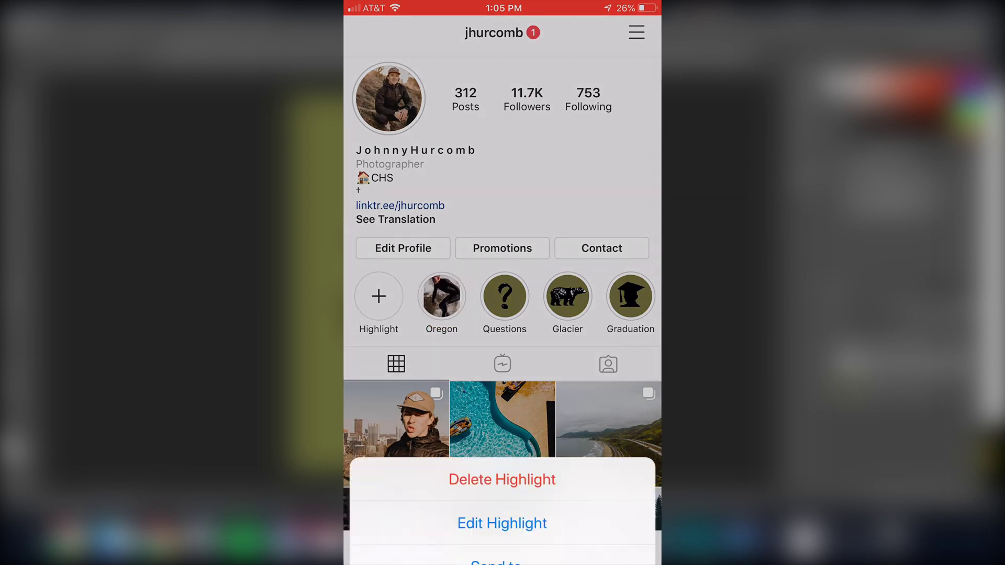
{"action": "left_click", "coordinate": [502, 400]}
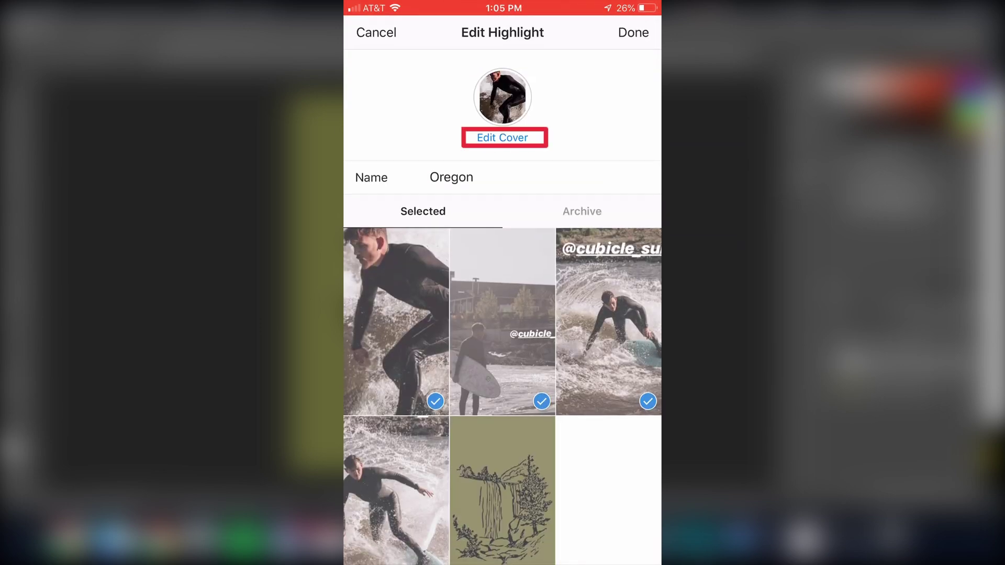
{"action": "left_click", "coordinate": [502, 137]}
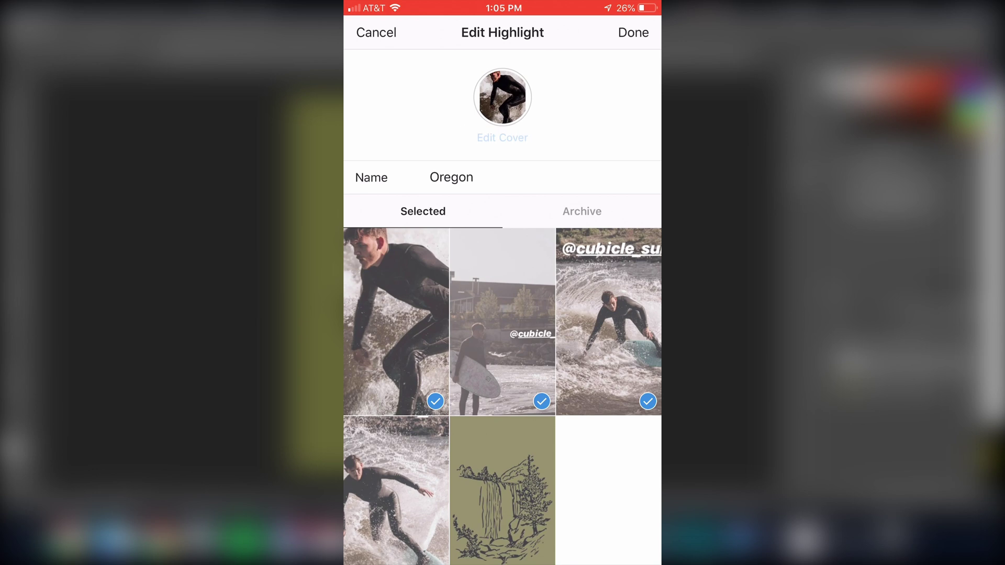
{"action": "left_click_drag", "start_coordinate": [575, 498], "coordinate": [430, 497]}
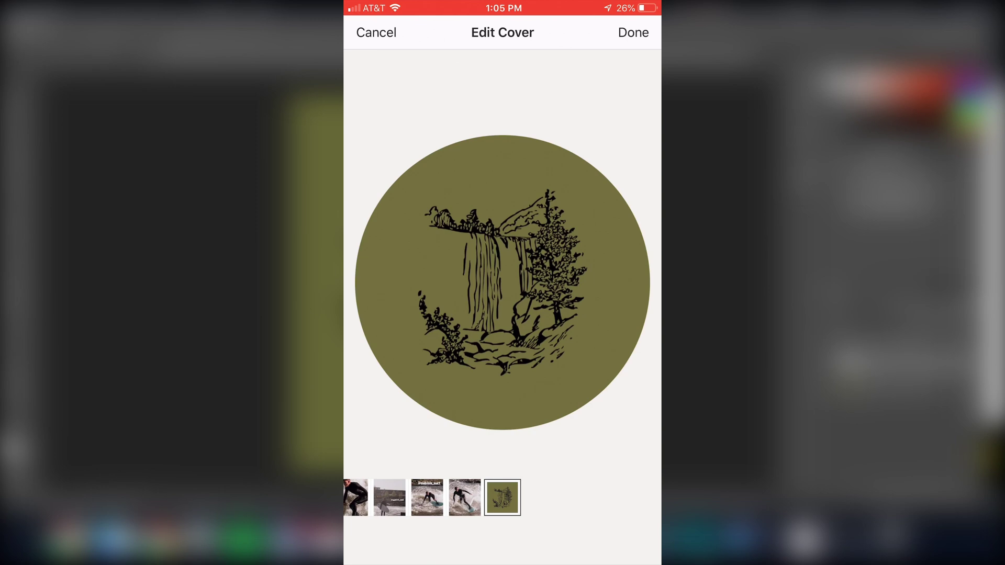
{"action": "left_click", "coordinate": [633, 33]}
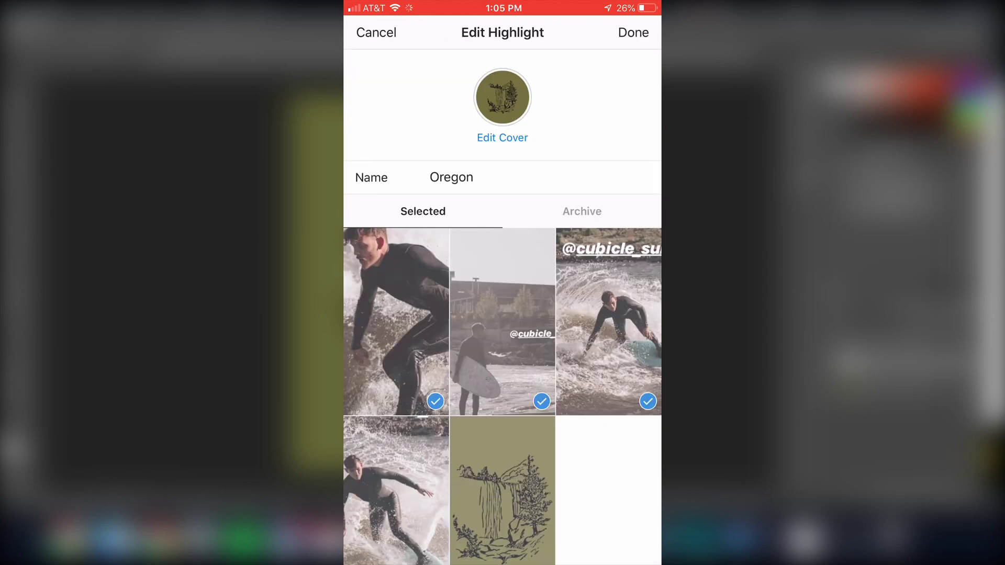
{"action": "left_click", "coordinate": [633, 33]}
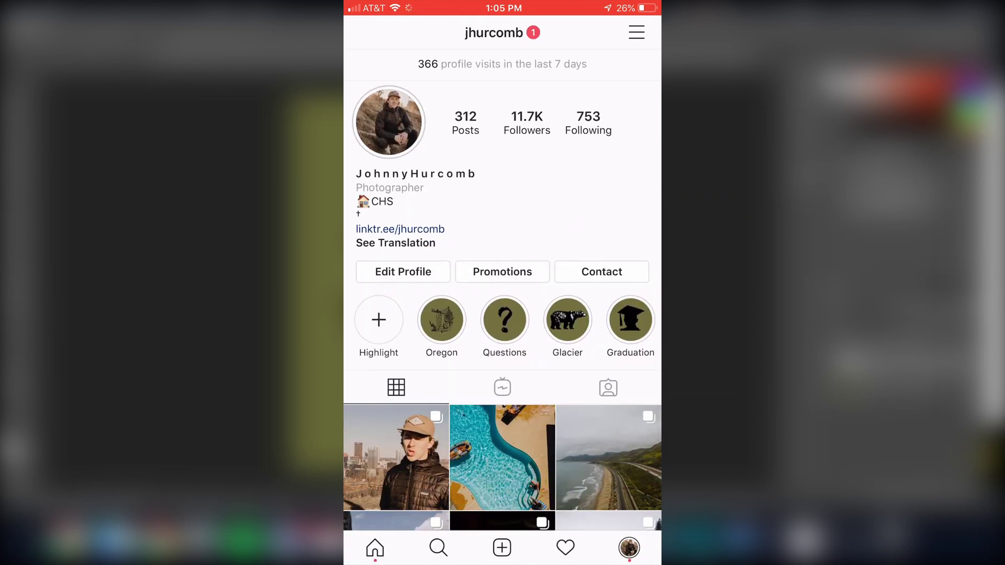
{"action": "scroll", "coordinate": [503, 288], "scroll_direction": "down", "scroll_amount": 2}
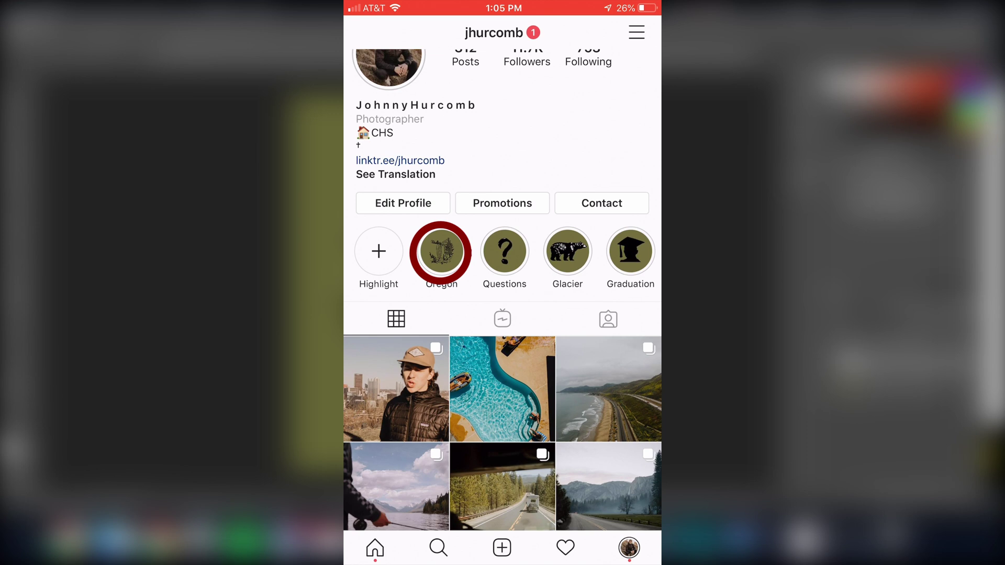